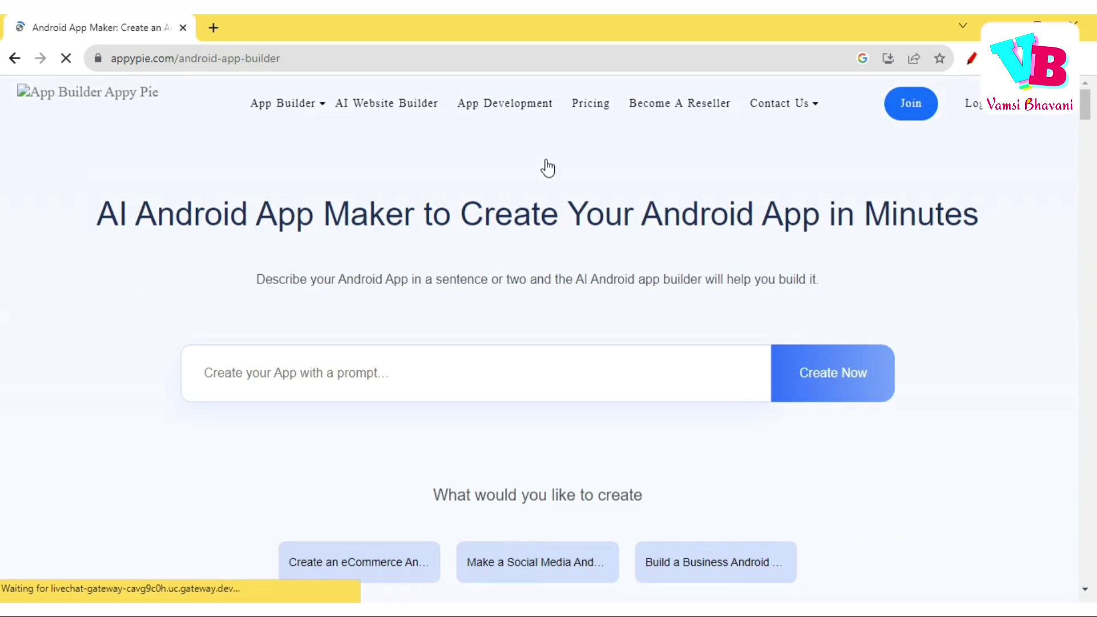
# Enter 'android app to help students learn programming languages' as the app description prompt.
pyautogui.click(348, 375)
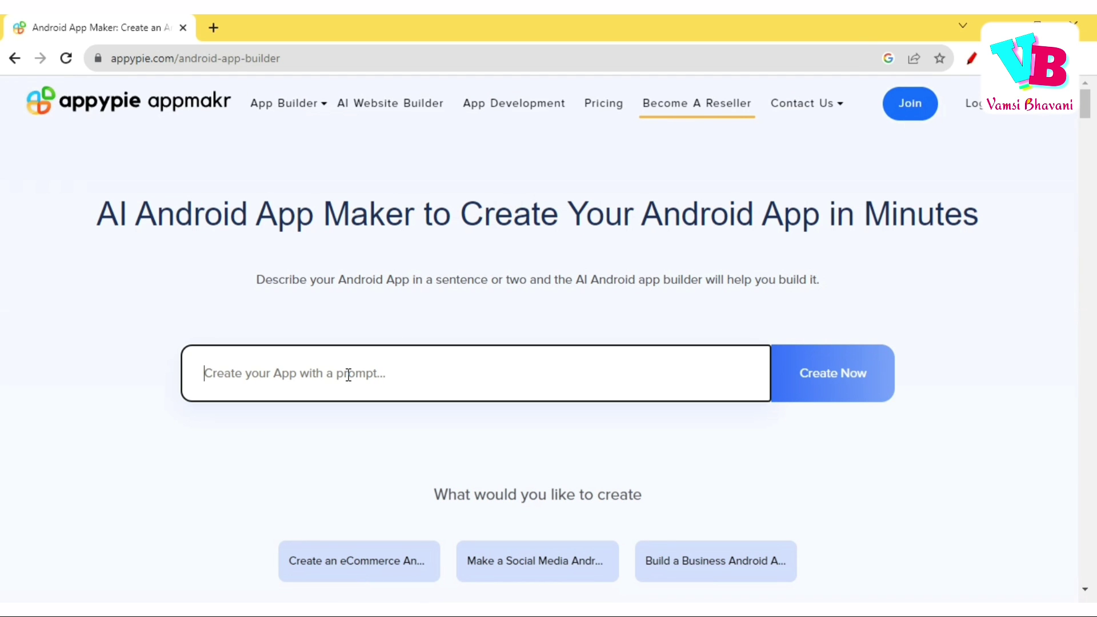
pyautogui.write('and')
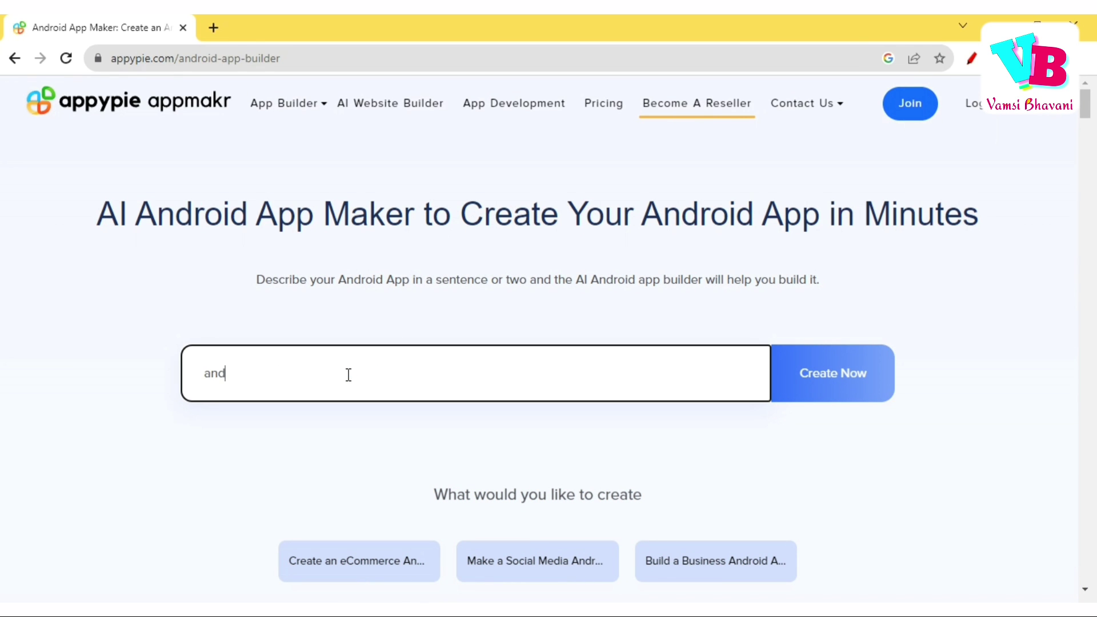
pyautogui.write('roid app to help')
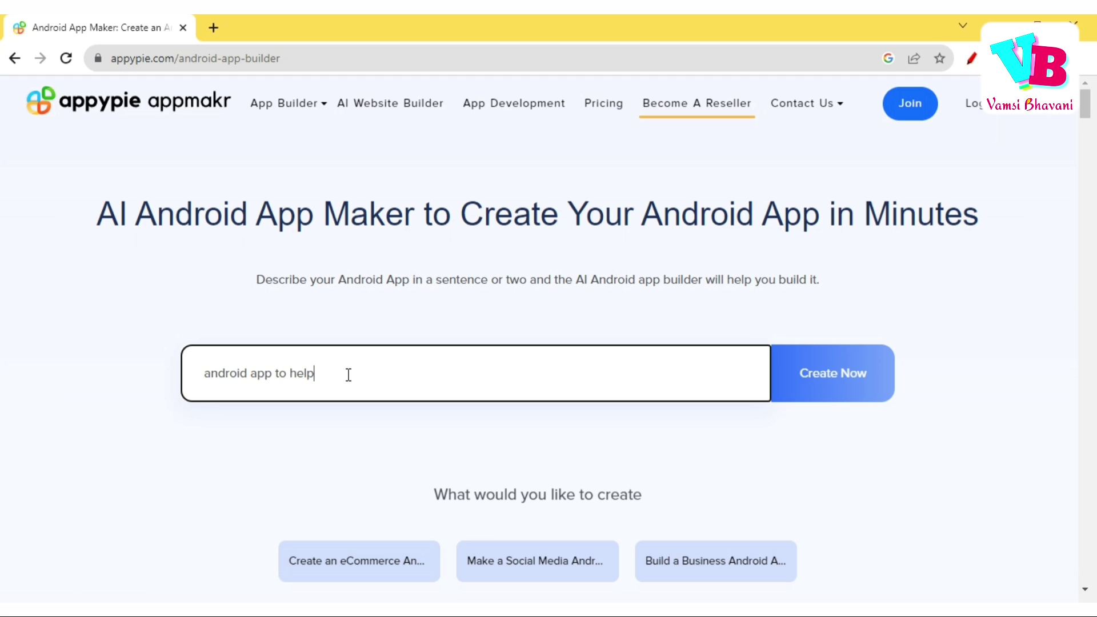
pyautogui.write(' students ')
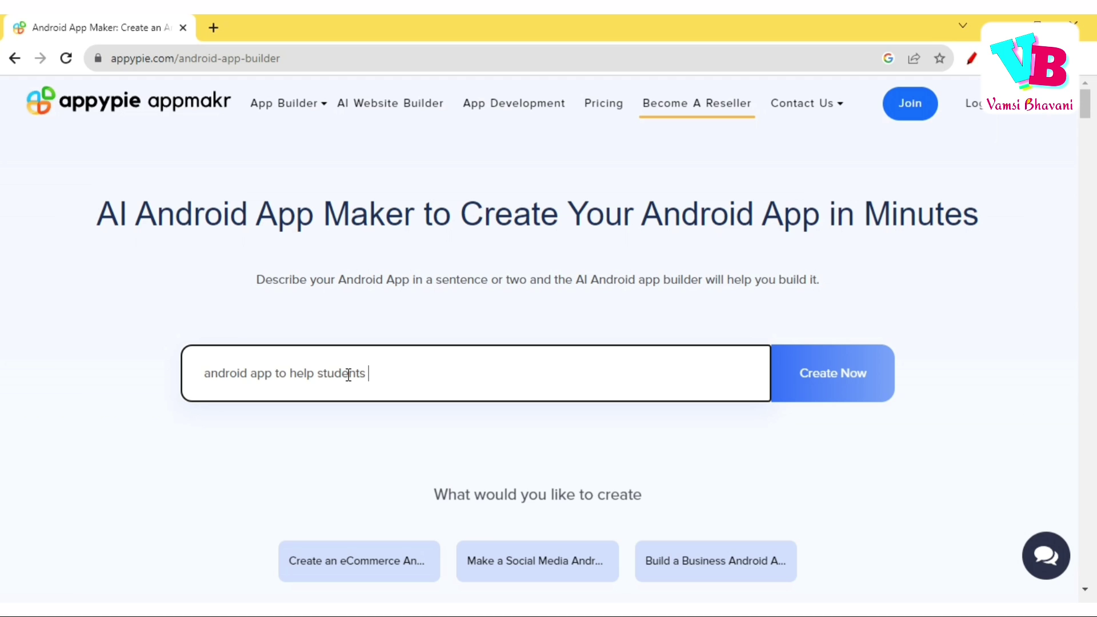
pyautogui.write('learn programming')
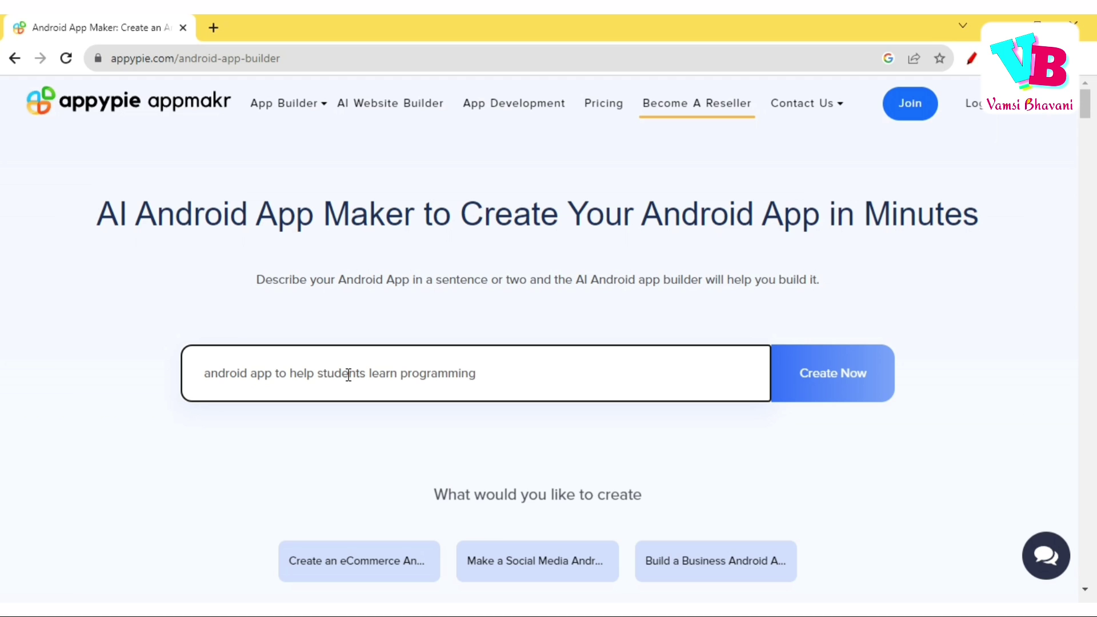
pyautogui.write(' lanh')
pyautogui.write('guages')
# Submit the prompt with Create Now and sign in to appypie.com with a Google account.
pyautogui.click(853, 378)
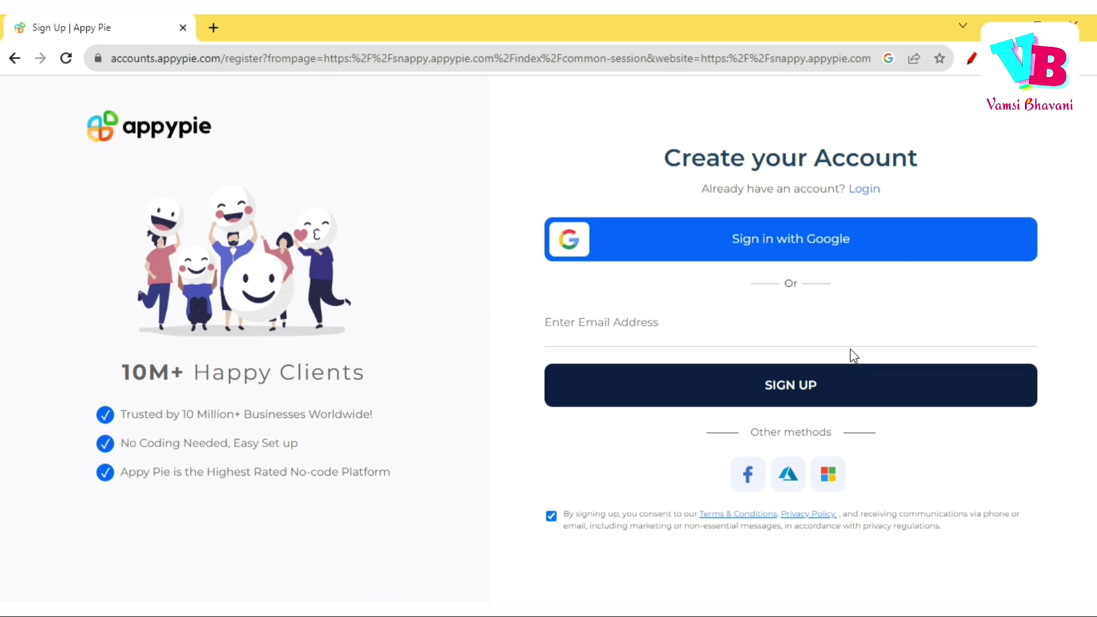
pyautogui.click(901, 259)
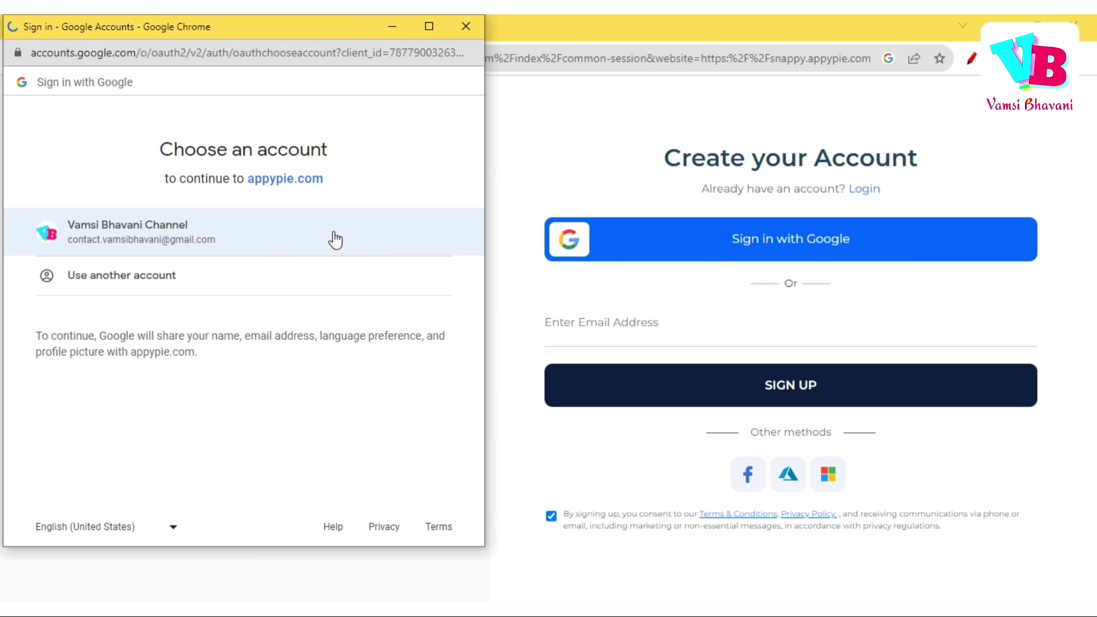
pyautogui.click(260, 237)
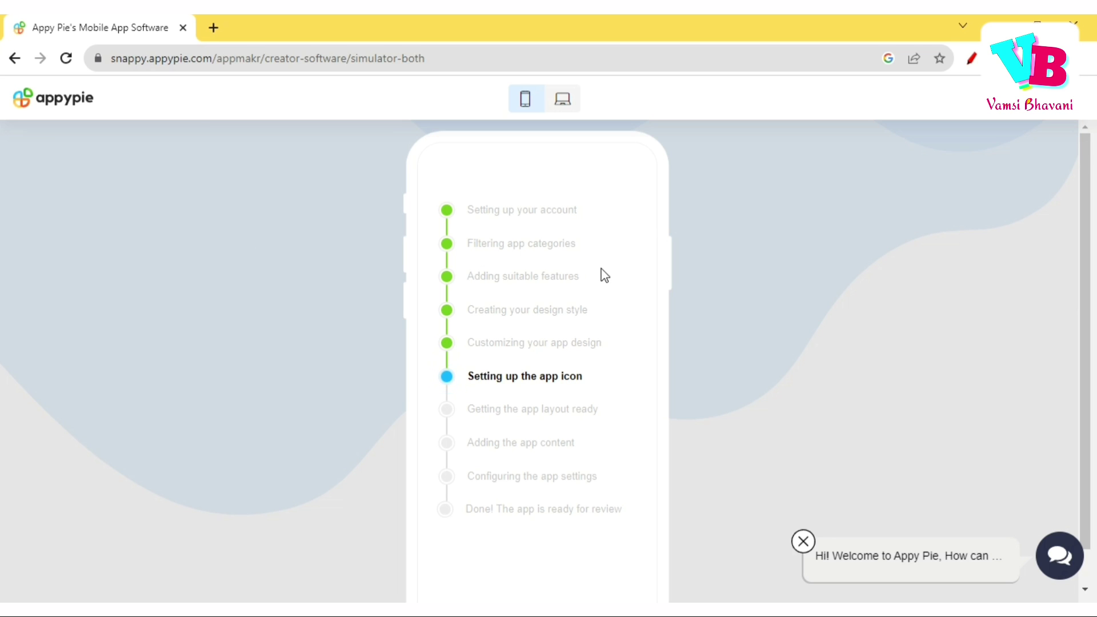
# Scroll the page briefly while the AI builder generates the learning app.
pyautogui.scroll(-1, 845, 392)
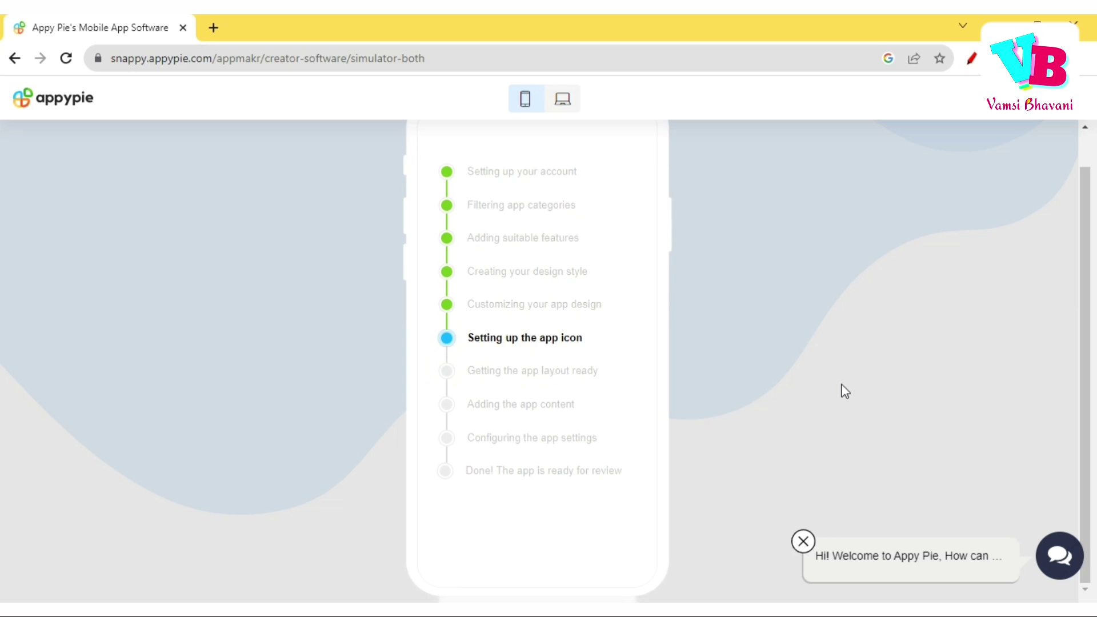
pyautogui.scroll(1, 846, 391)
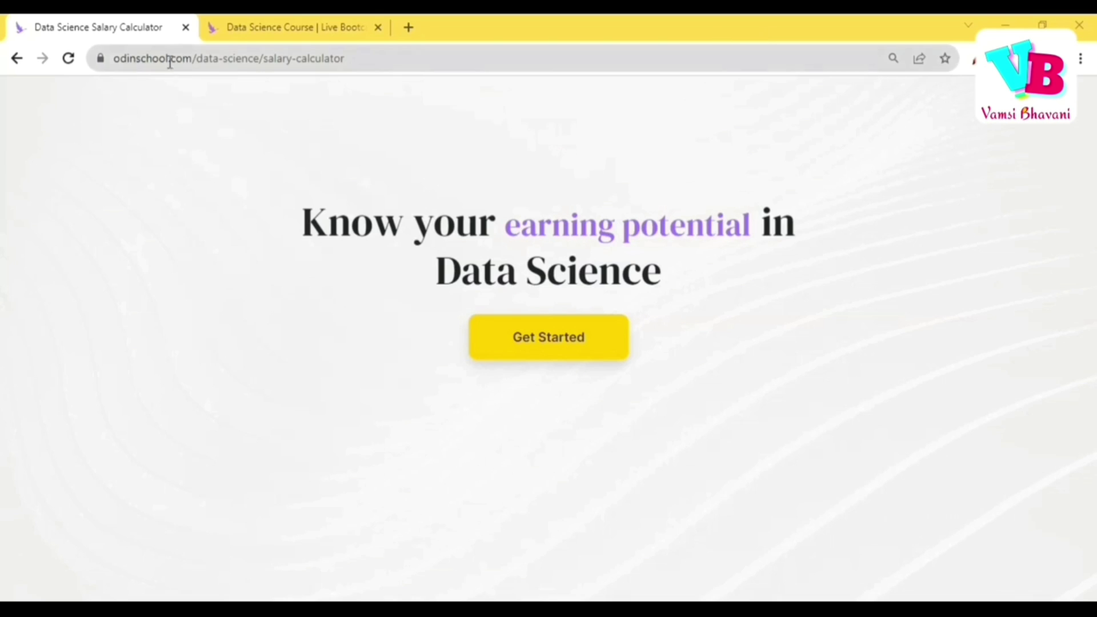
# Start the salary calculator questionnaire and enter a name.
pyautogui.click(567, 340)
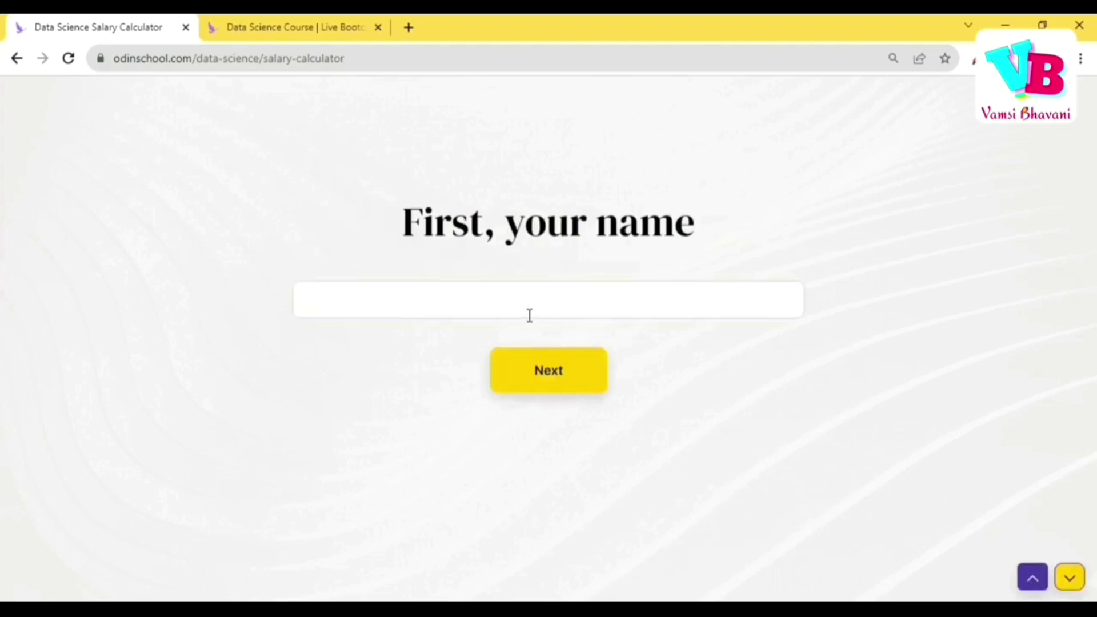
pyautogui.click(530, 315)
pyautogui.write('vb')
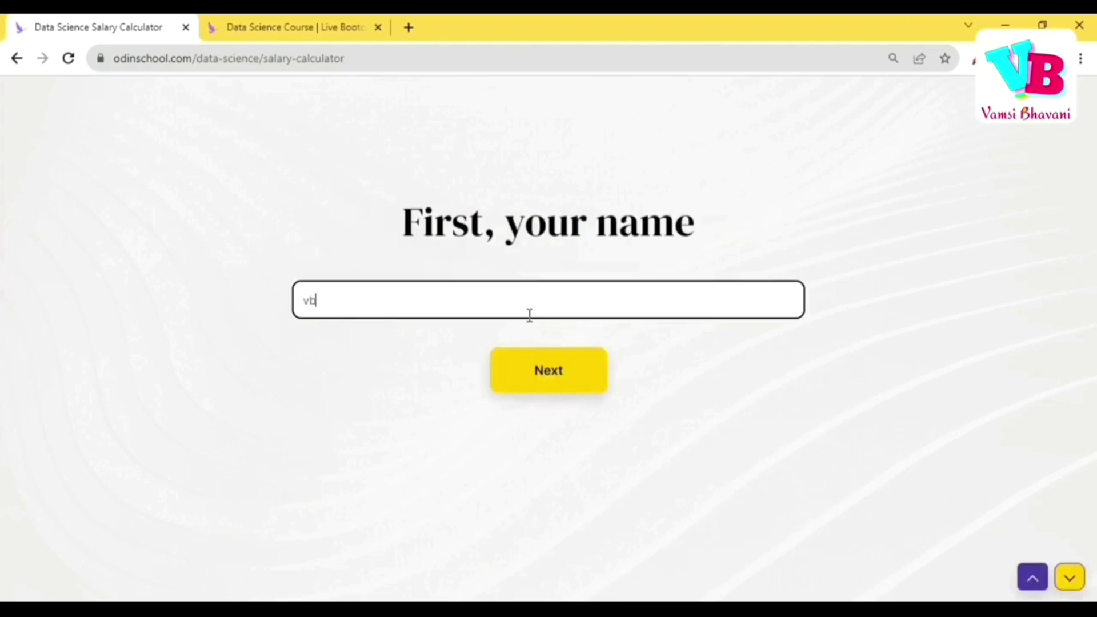
pyautogui.click(543, 374)
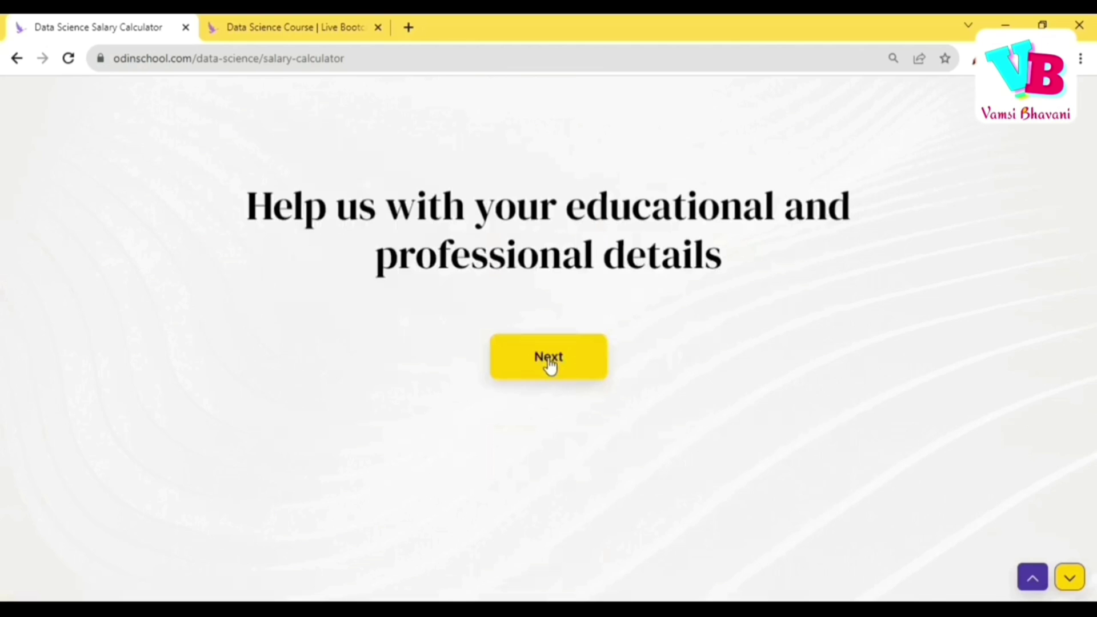
pyautogui.click(549, 365)
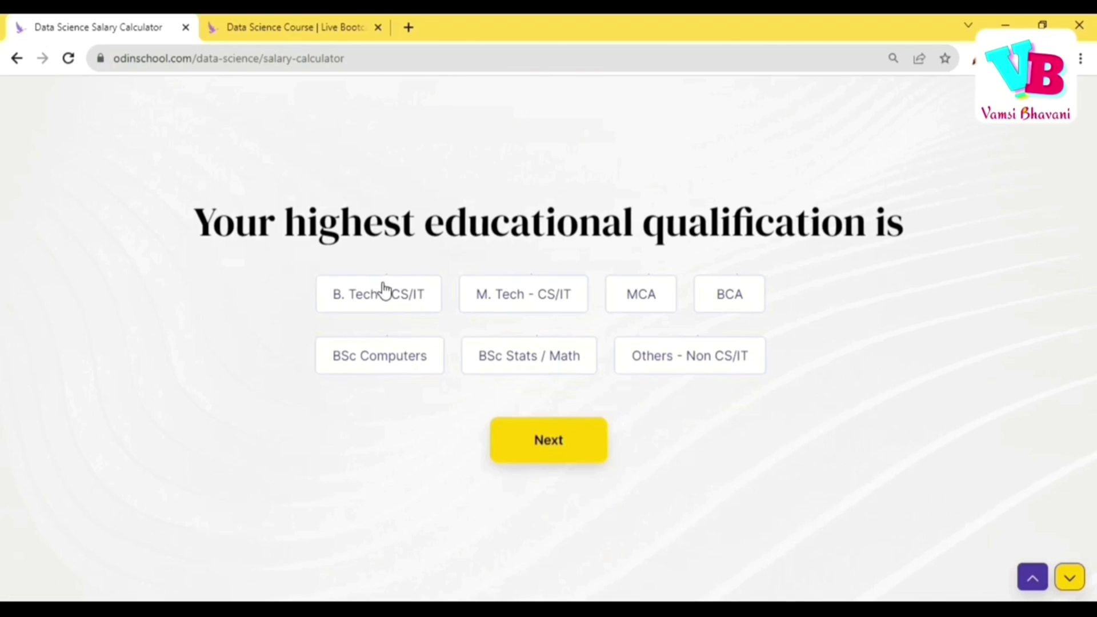
# Answer B. Tech - CS/IT qualification, 2023 graduation year and no work experience.
pyautogui.click(379, 292)
pyautogui.click(559, 444)
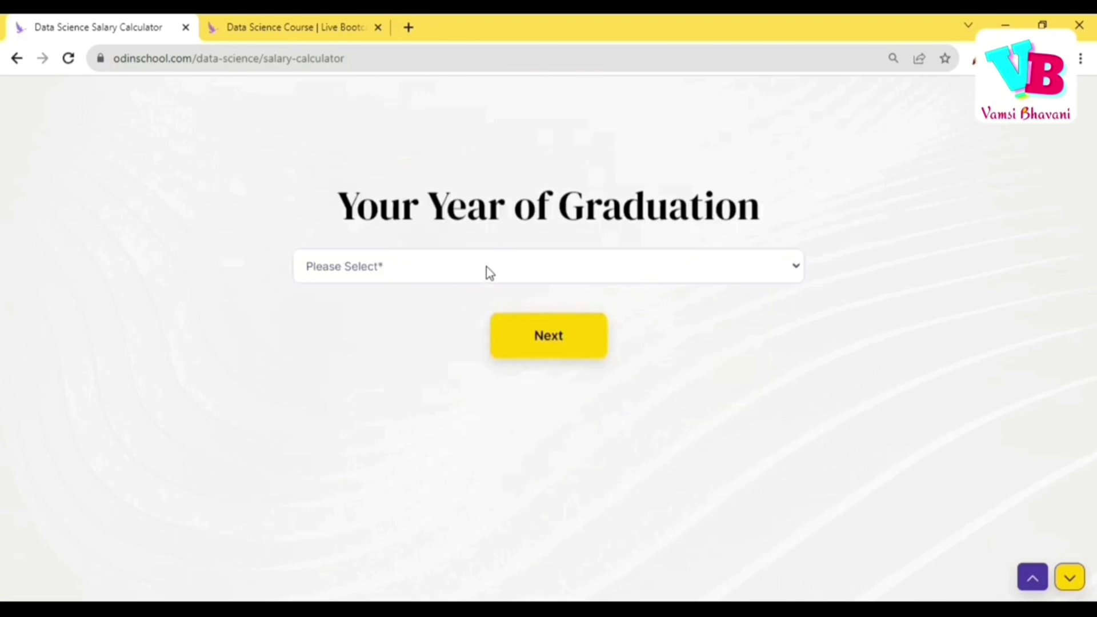
pyautogui.click(486, 266)
pyautogui.click(435, 394)
pyautogui.click(582, 327)
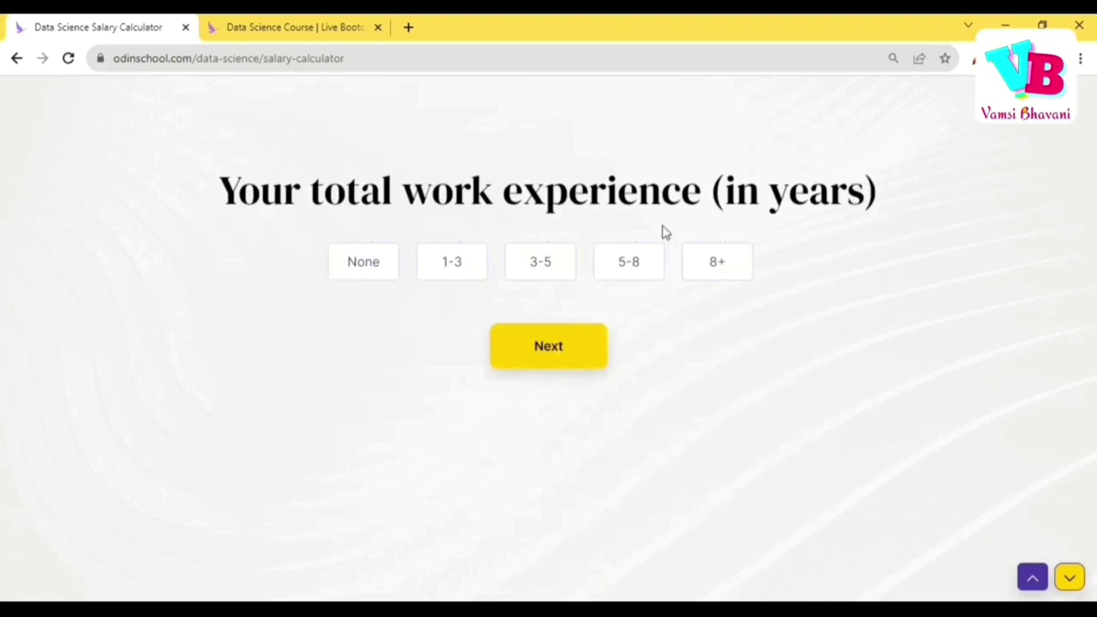
pyautogui.click(336, 276)
pyautogui.click(543, 357)
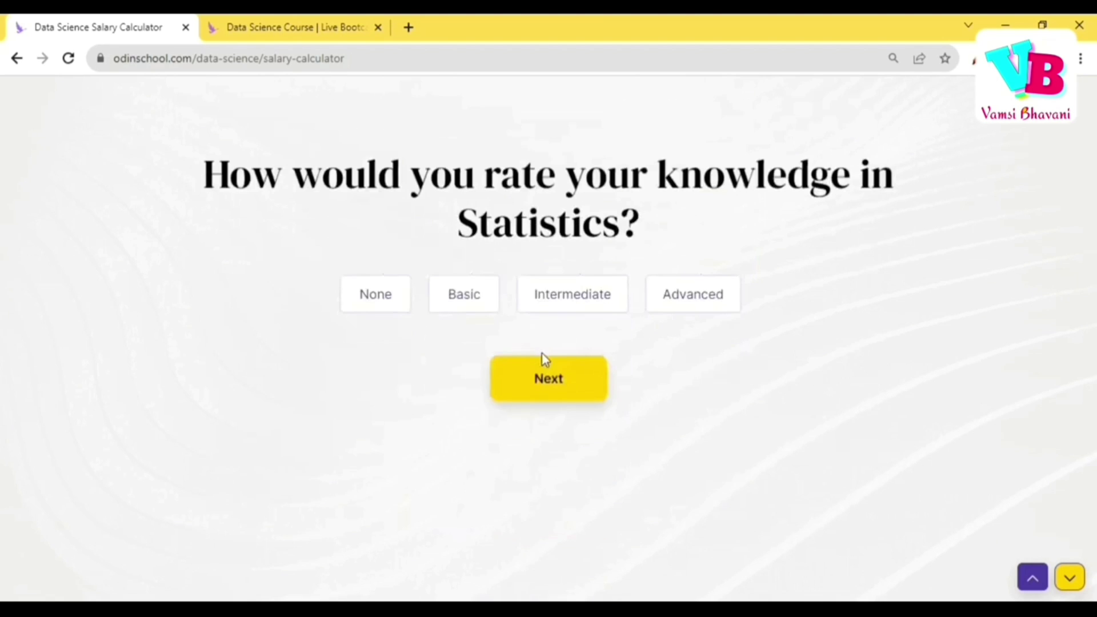
# Rate Statistics as Intermediate and Programming as Basic, and answer No to Data Science training.
pyautogui.click(554, 300)
pyautogui.click(556, 386)
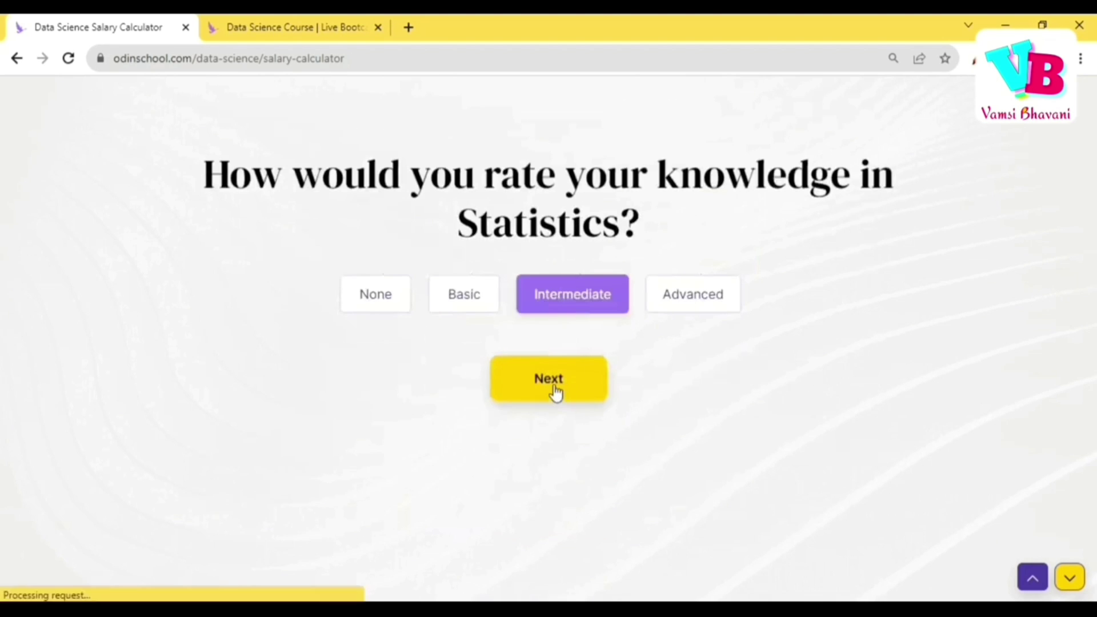
pyautogui.click(392, 280)
pyautogui.click(459, 280)
pyautogui.click(538, 361)
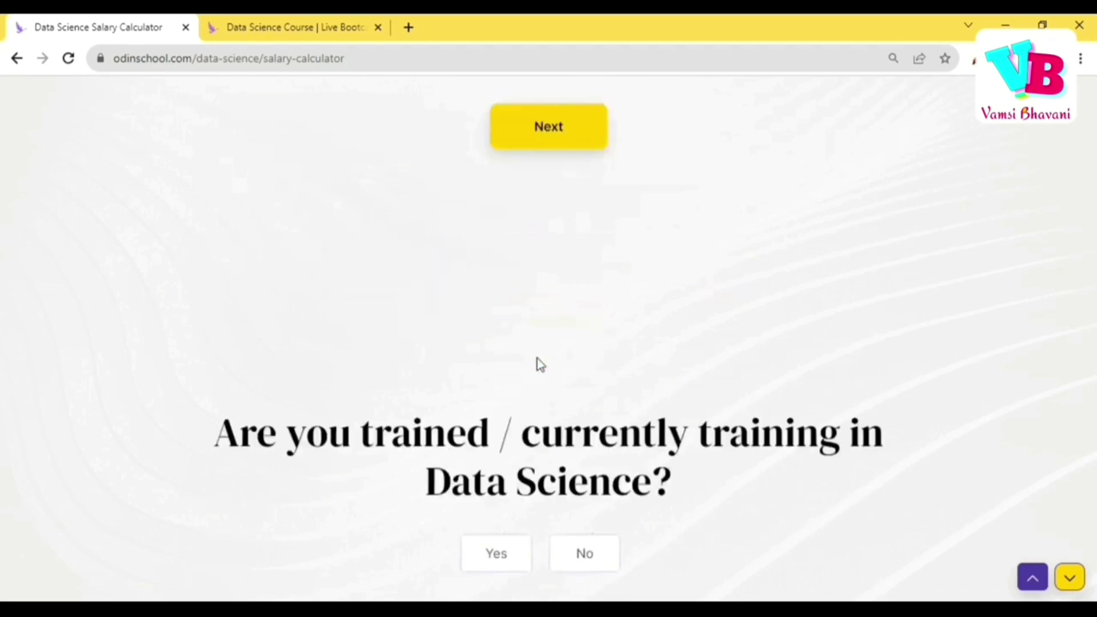
pyautogui.click(599, 276)
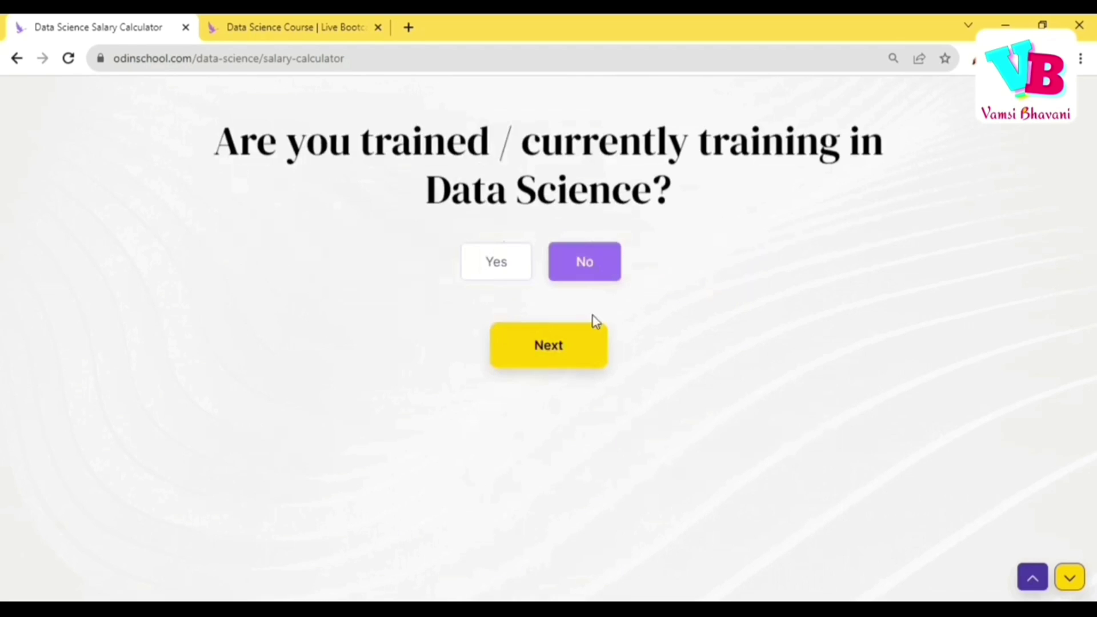
pyautogui.click(577, 347)
# Choose Hyderabad as work location, fill in the email and phone number, and submit.
pyautogui.click(374, 208)
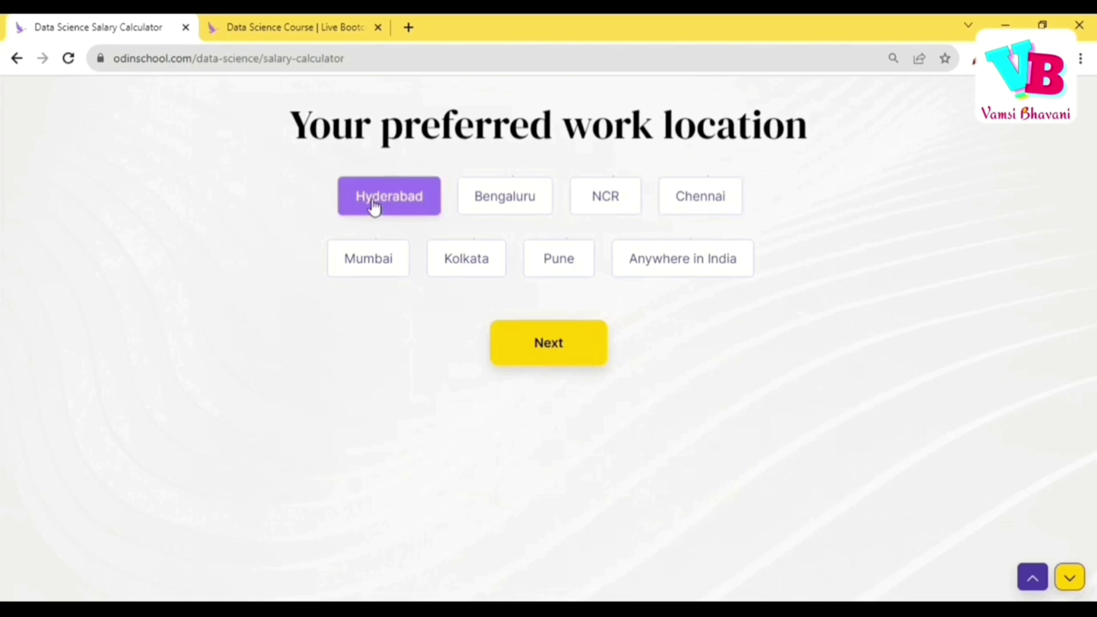
pyautogui.click(571, 366)
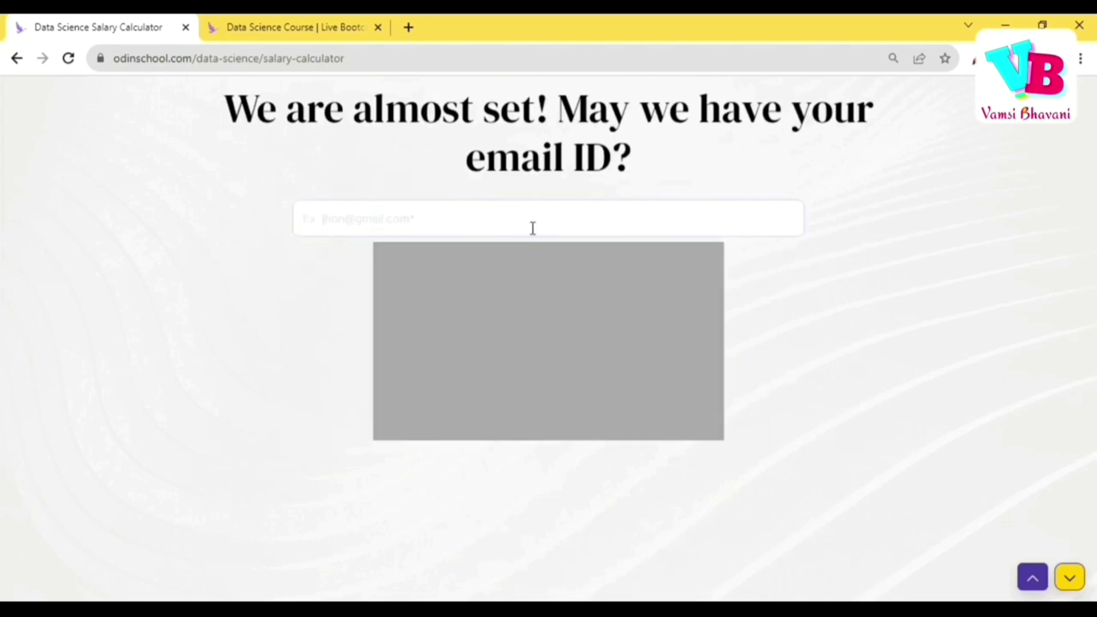
pyautogui.click(533, 228)
pyautogui.press('Down')
pyautogui.press('Return')
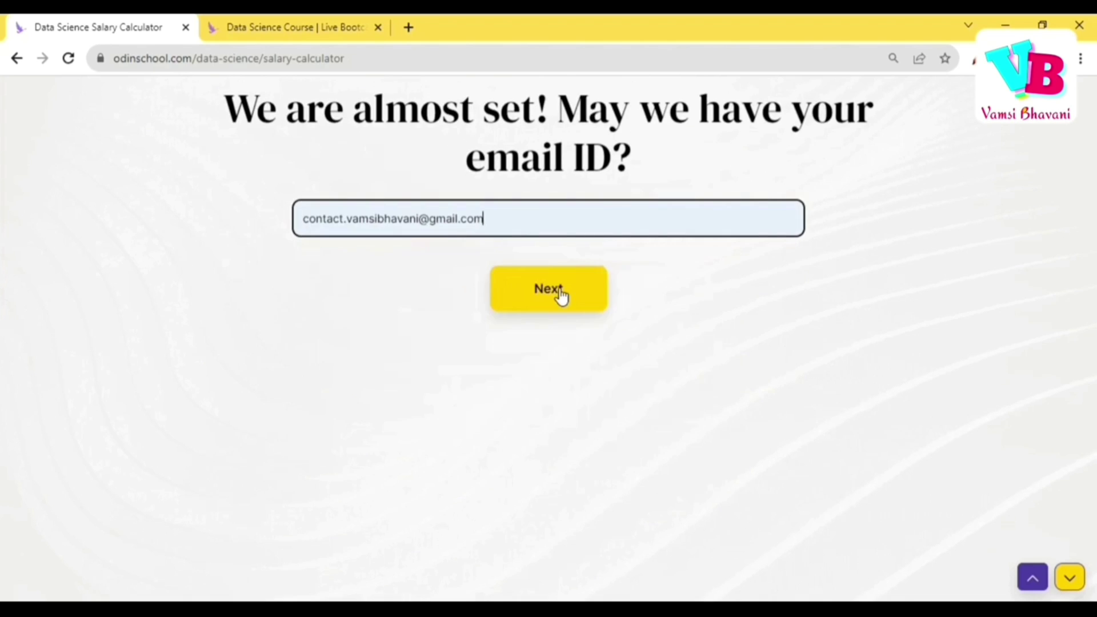
pyautogui.click(561, 293)
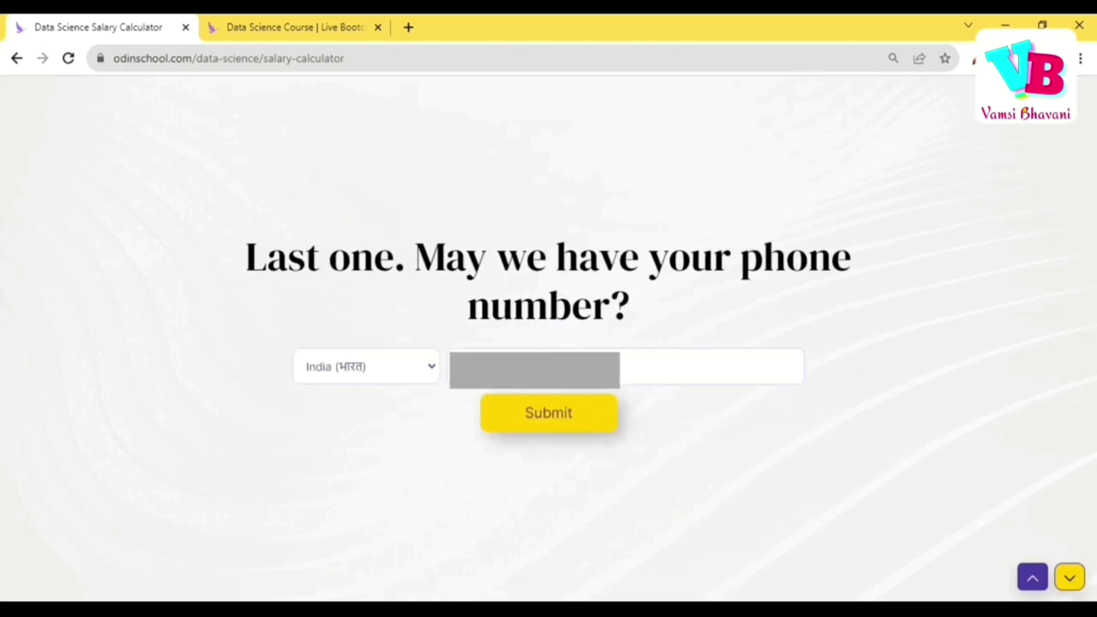
pyautogui.click(547, 414)
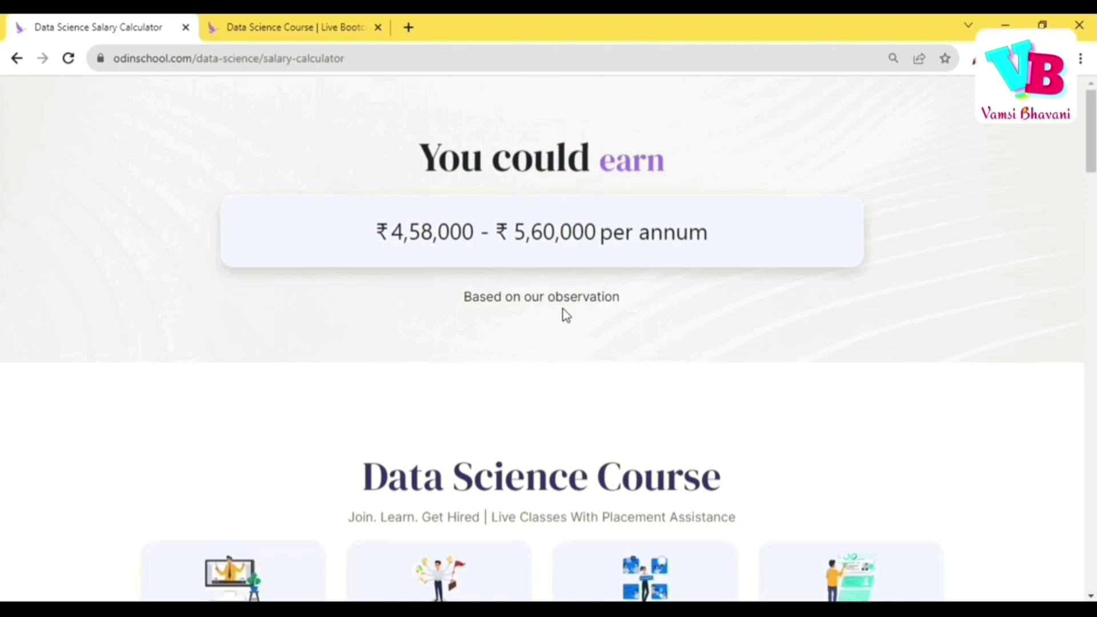
# Switch to the Data Science Course tab and scroll down to the fee and cohort details.
pyautogui.scroll(-5, 563, 312)
pyautogui.hotkey('ctrl', 'Tab')
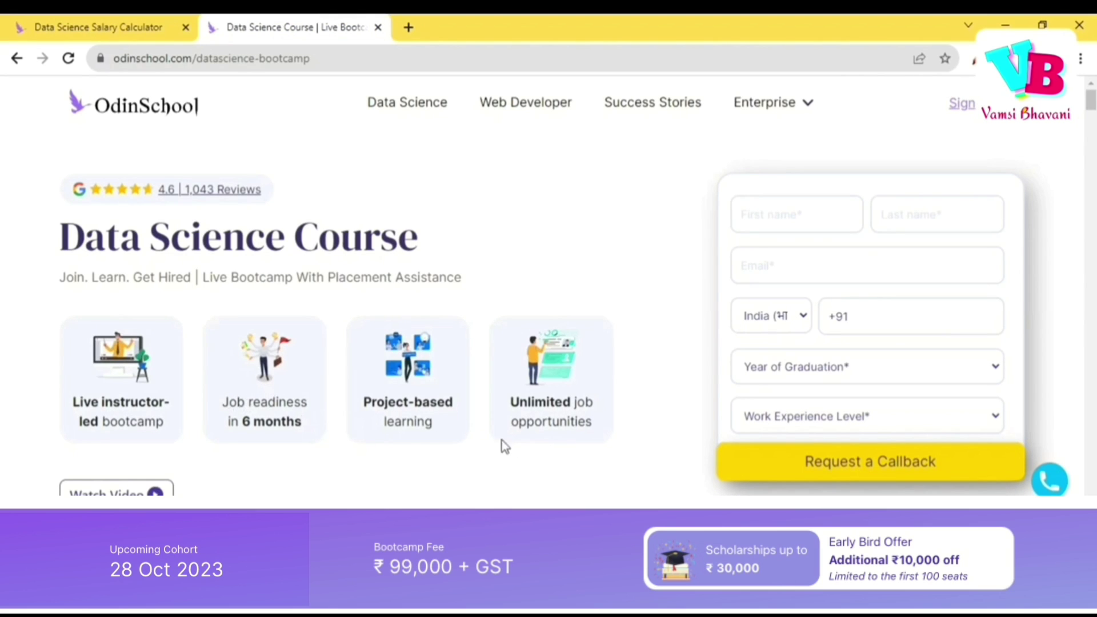
pyautogui.scroll(-3, 536, 445)
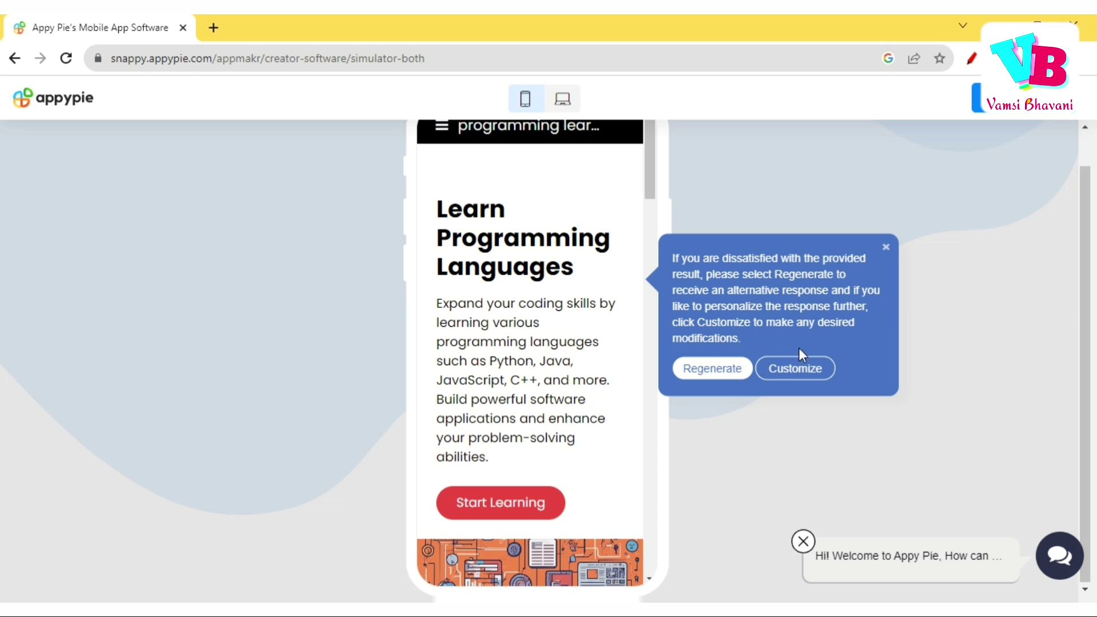
# Dismiss the tip, scroll through the phone preview, and open the learning page via Start Learning.
pyautogui.click(887, 250)
pyautogui.scroll(-3, 579, 382)
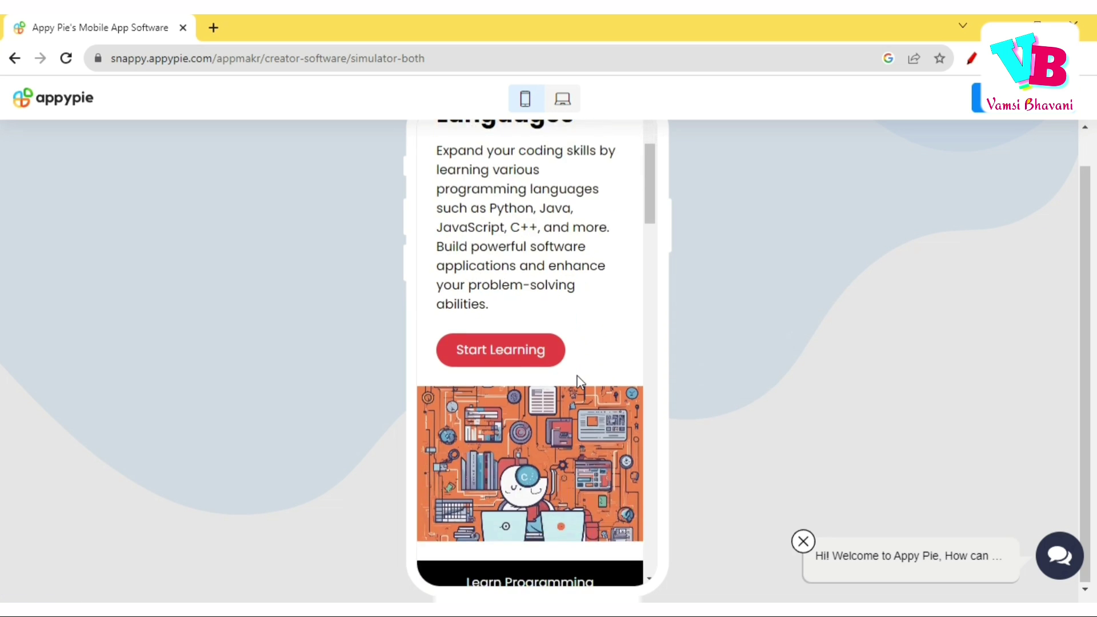
pyautogui.scroll(-10, 578, 382)
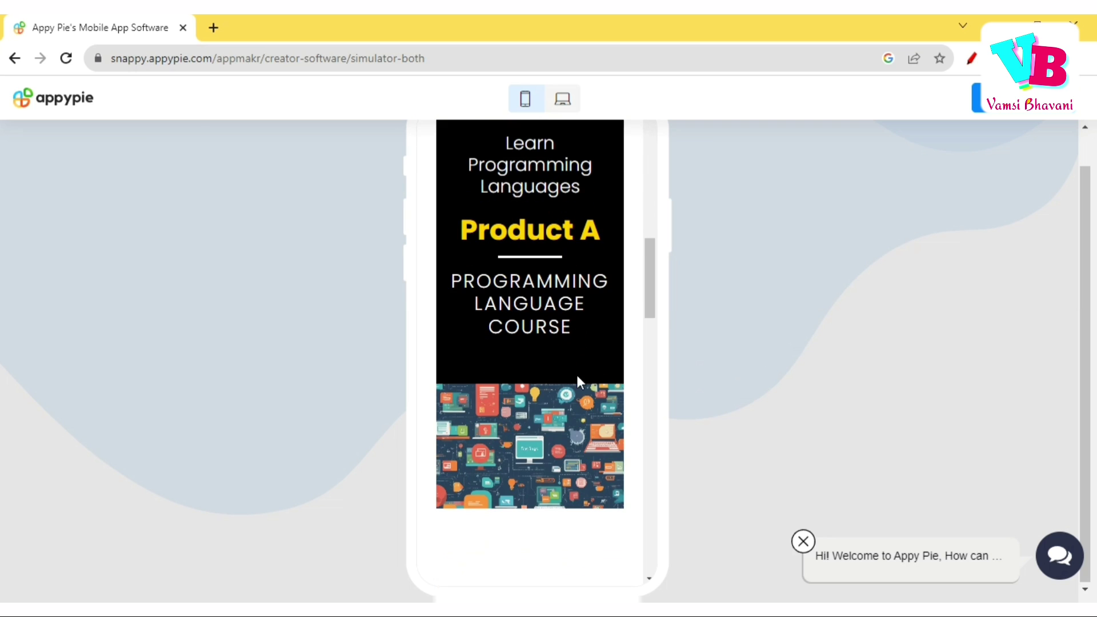
pyautogui.scroll(-1, 577, 375)
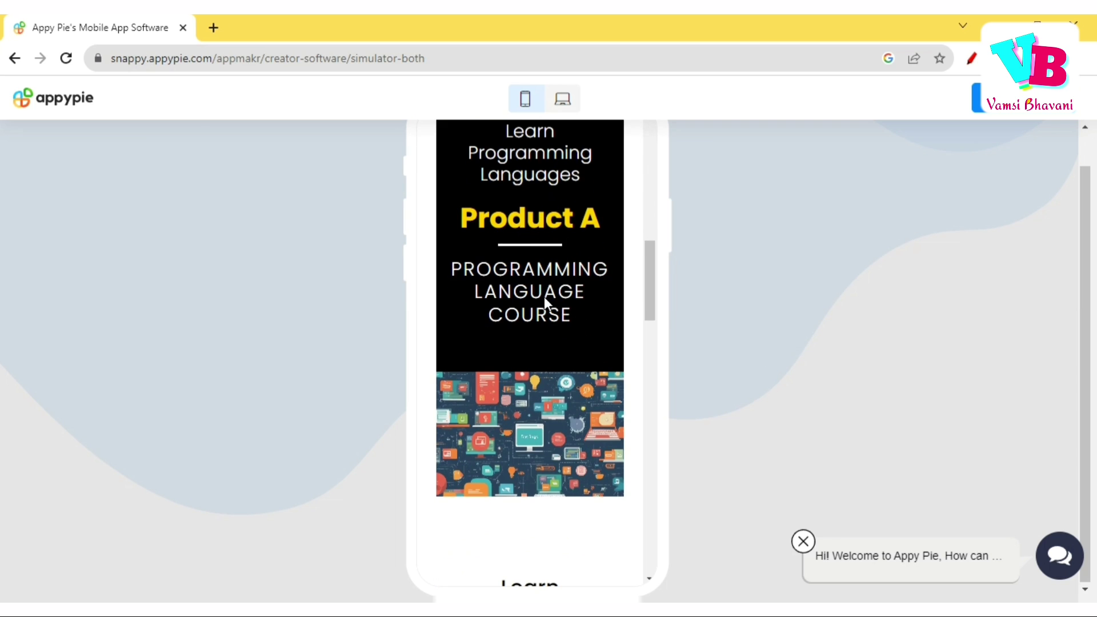
pyautogui.scroll(-10, 544, 296)
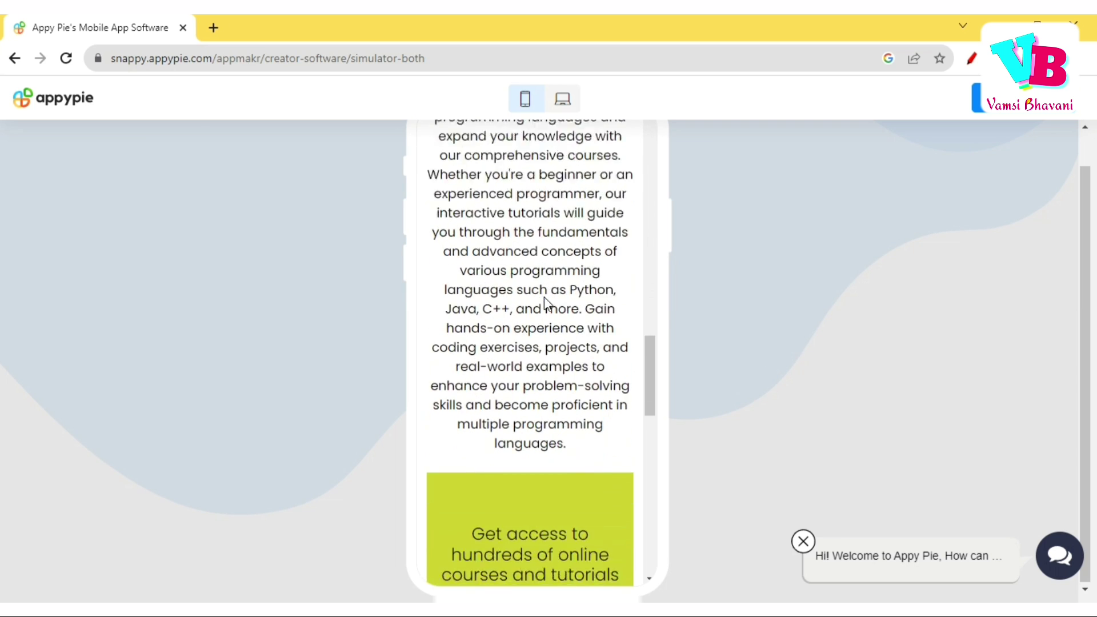
pyautogui.scroll(-5, 544, 297)
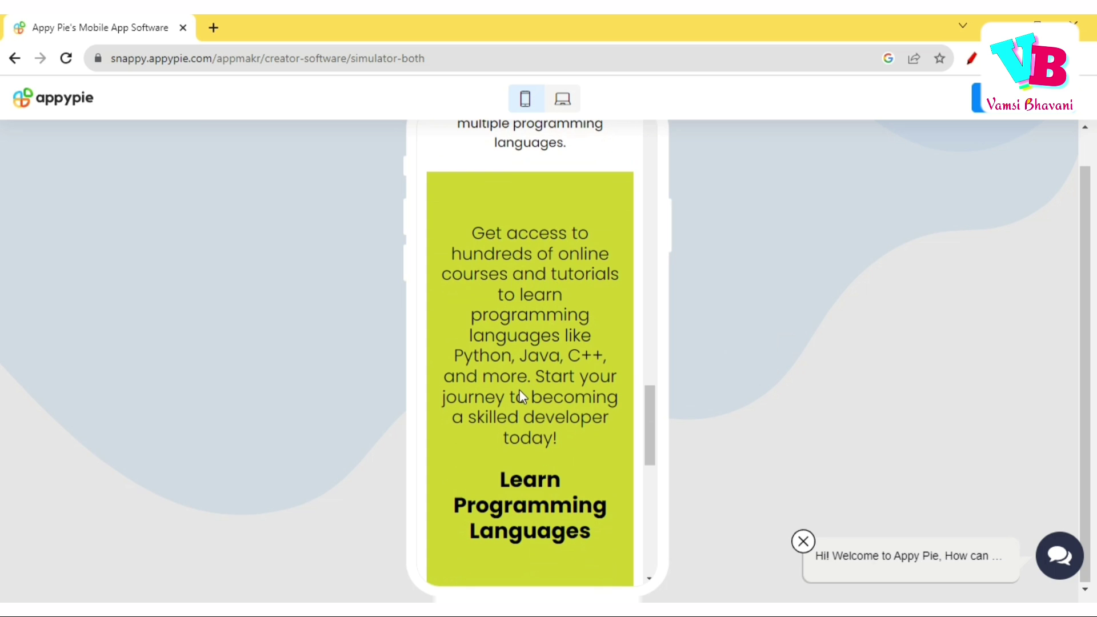
pyautogui.scroll(-8, 520, 391)
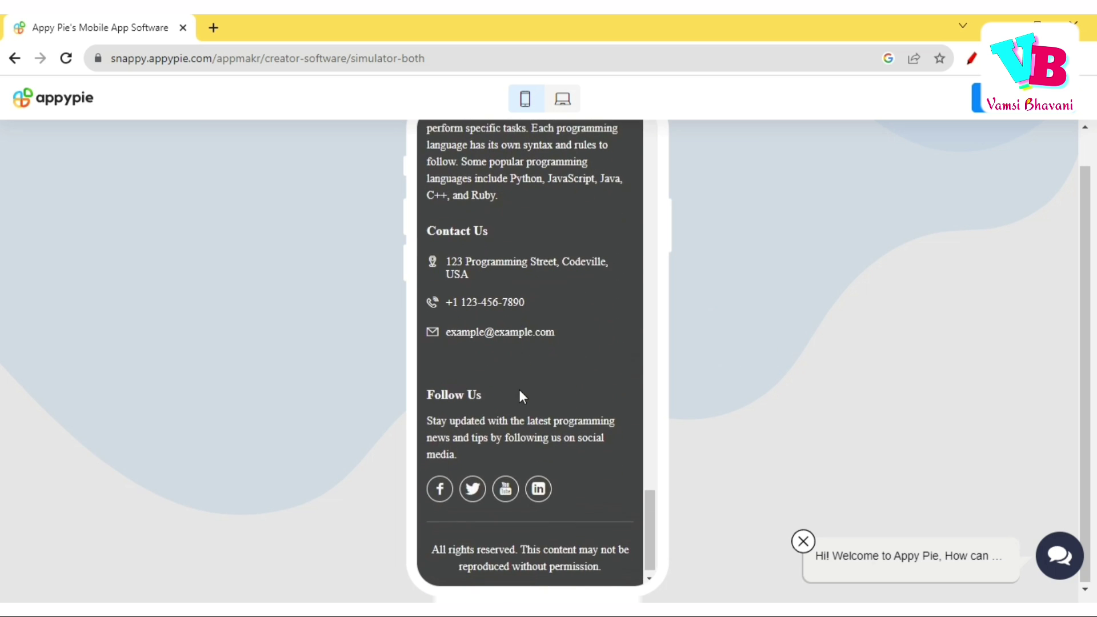
pyautogui.scroll(10, 520, 394)
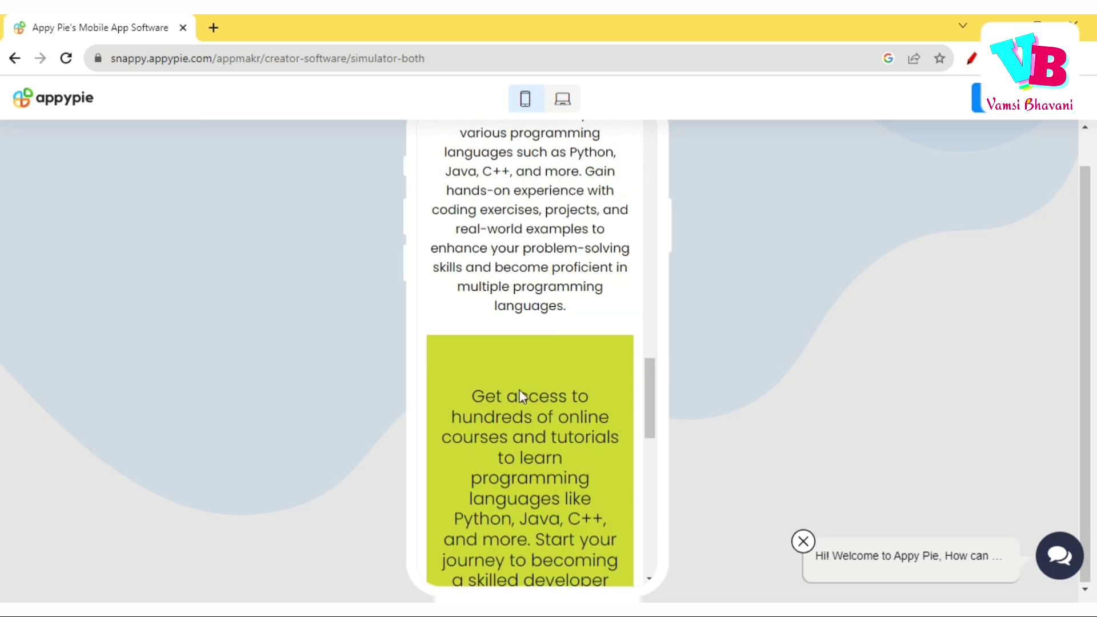
pyautogui.scroll(10, 521, 391)
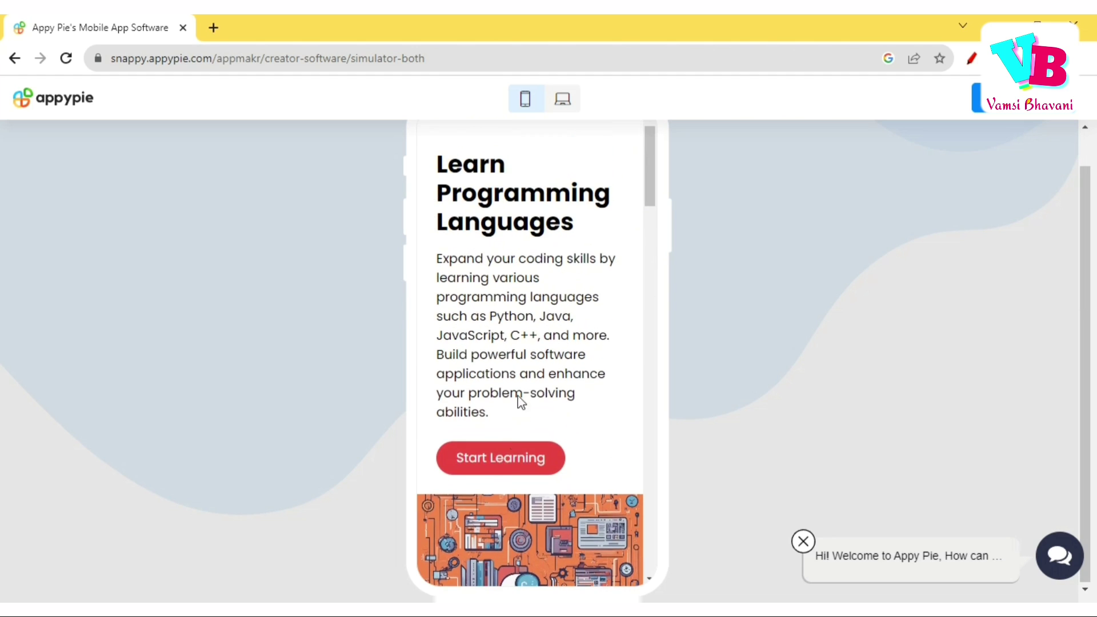
pyautogui.click(502, 463)
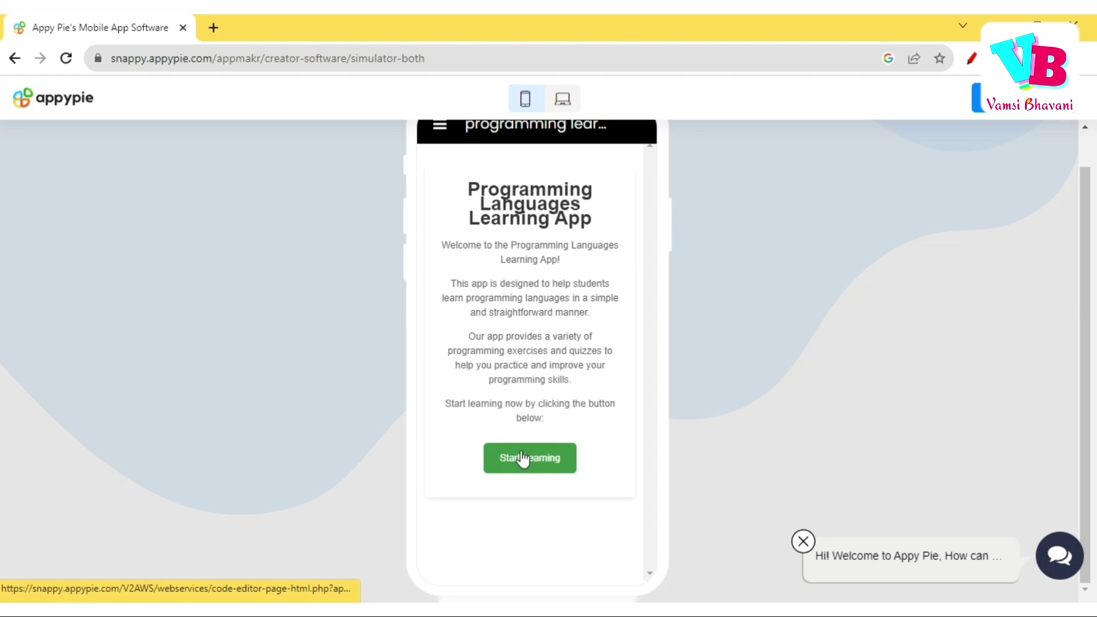
# Switch the preview to desktop layout, dismiss the chat greeting and decline the cookie notice.
pyautogui.click(563, 111)
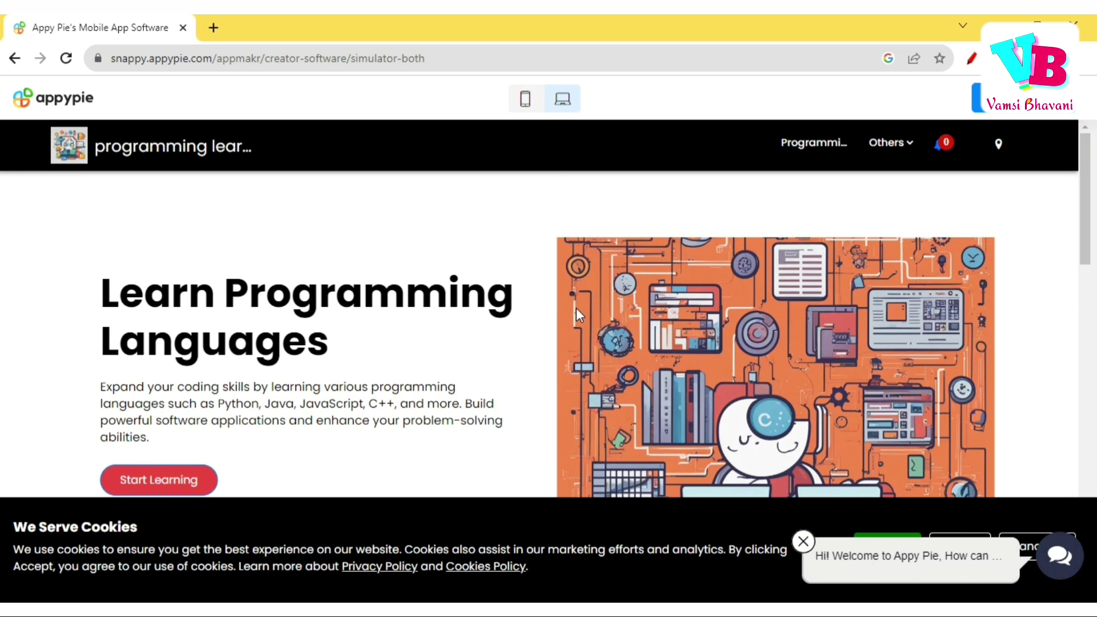
pyautogui.scroll(-3, 577, 308)
pyautogui.scroll(-15, 576, 308)
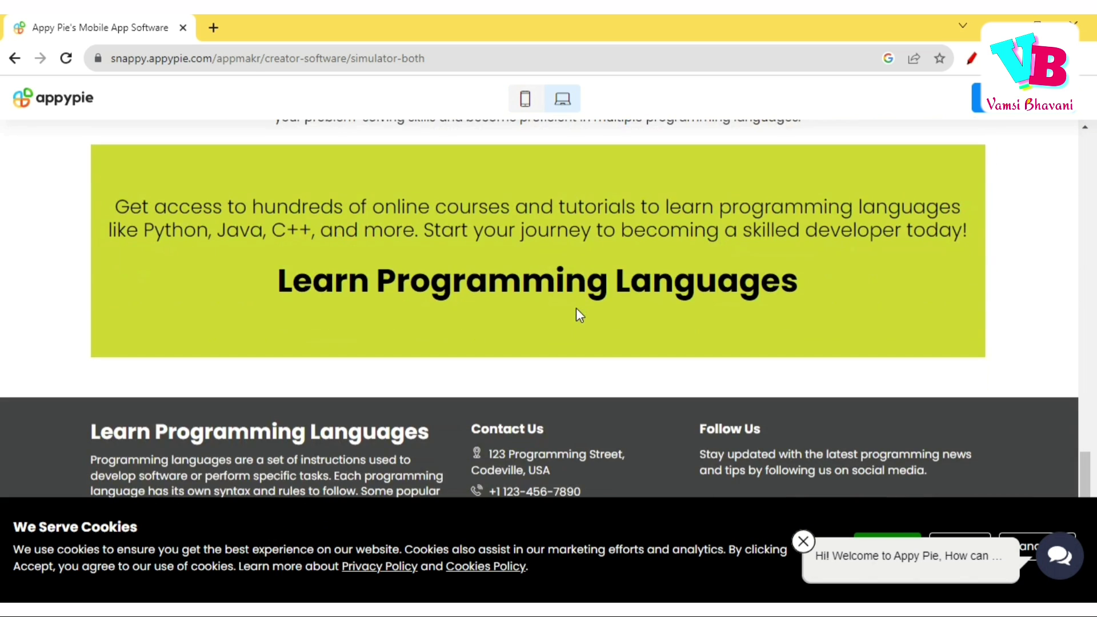
pyautogui.scroll(20, 576, 308)
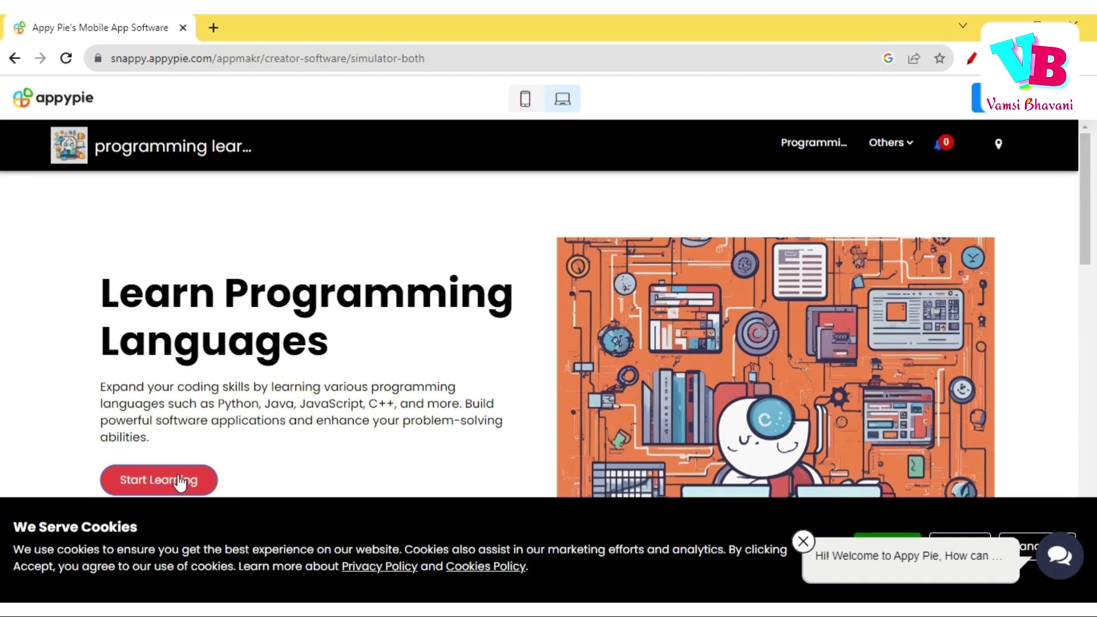
pyautogui.scroll(-3, 656, 351)
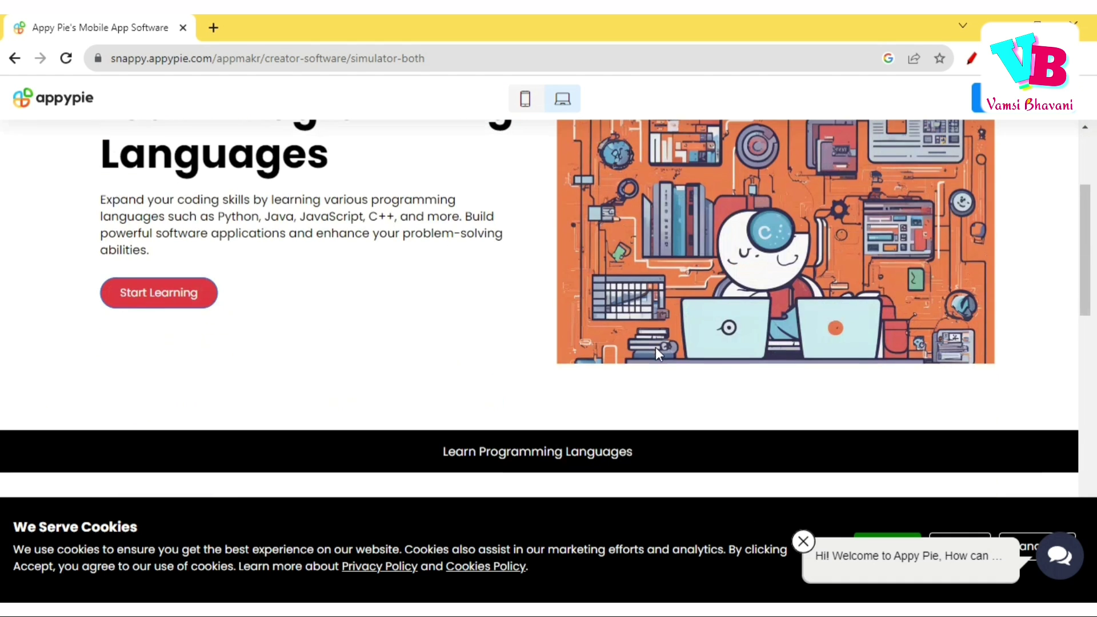
pyautogui.click(805, 542)
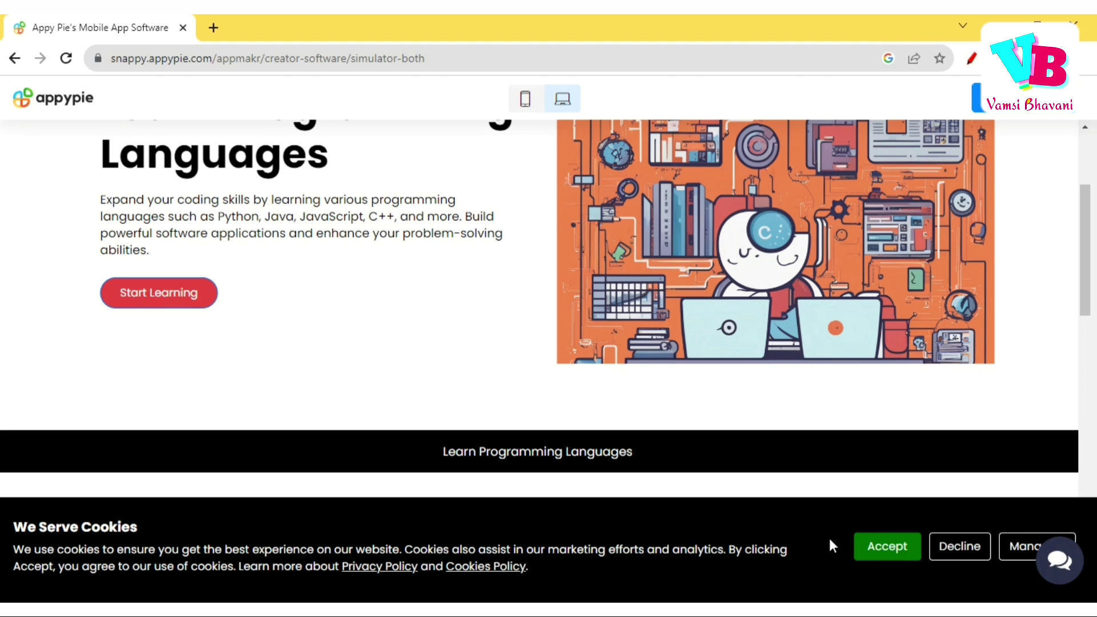
pyautogui.click(954, 548)
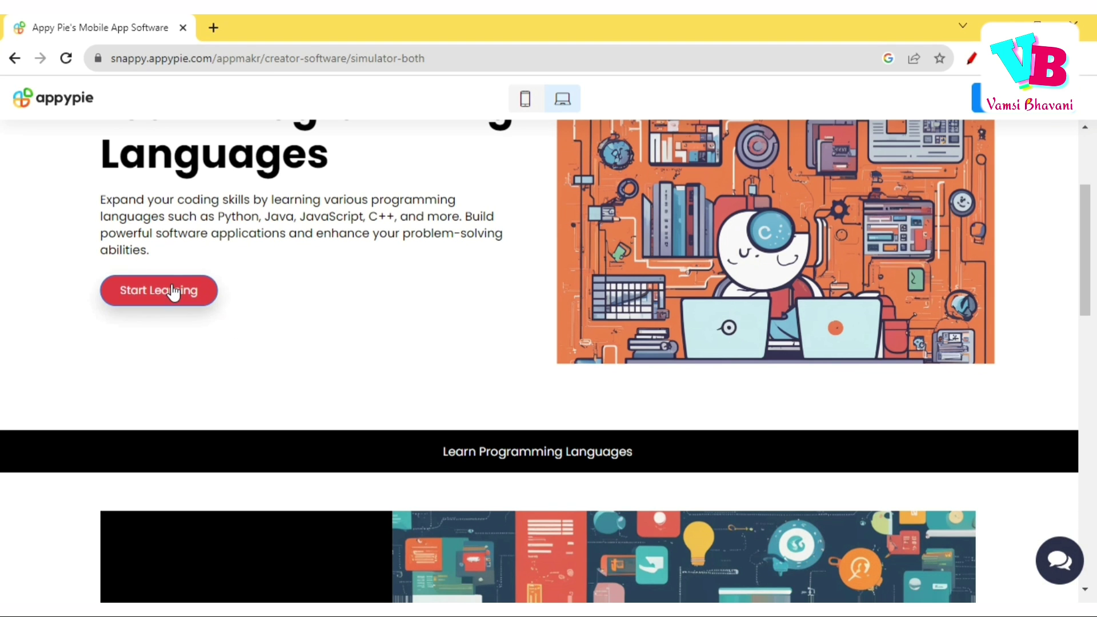
pyautogui.scroll(3, 362, 306)
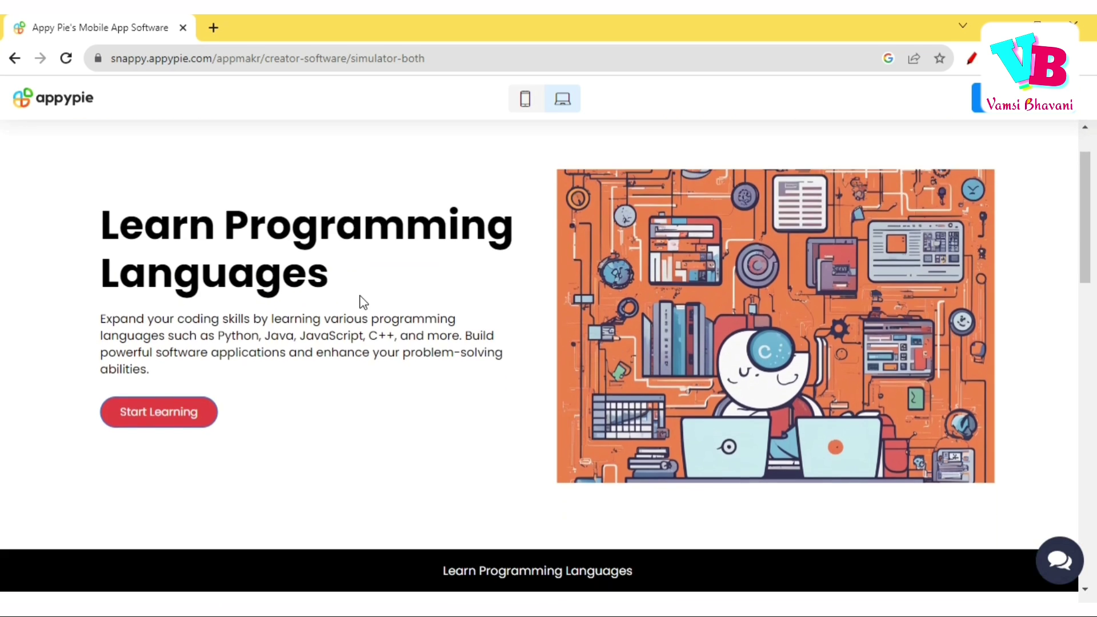
pyautogui.scroll(1, 363, 302)
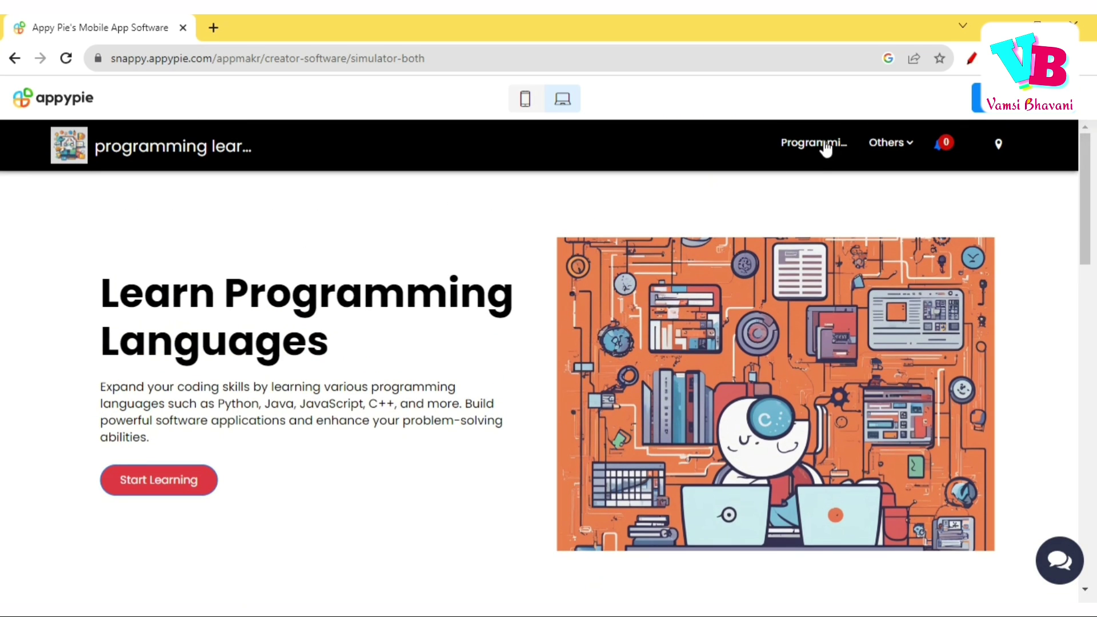
# Explore the app's Others, notifications, location and learning pages, then return to the home page.
pyautogui.click(908, 148)
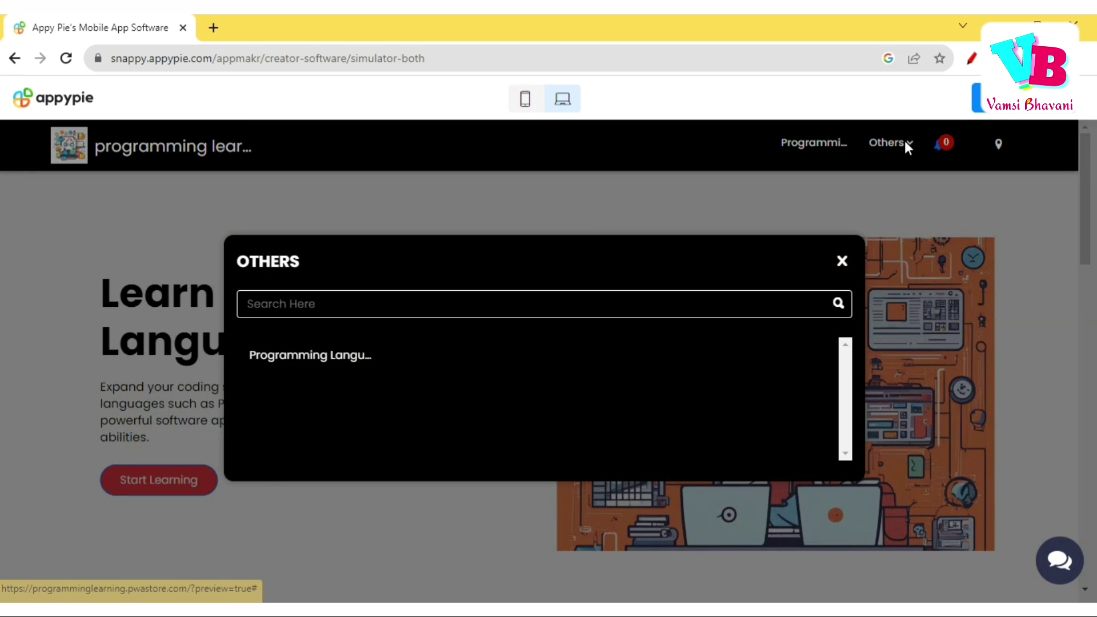
pyautogui.click(843, 262)
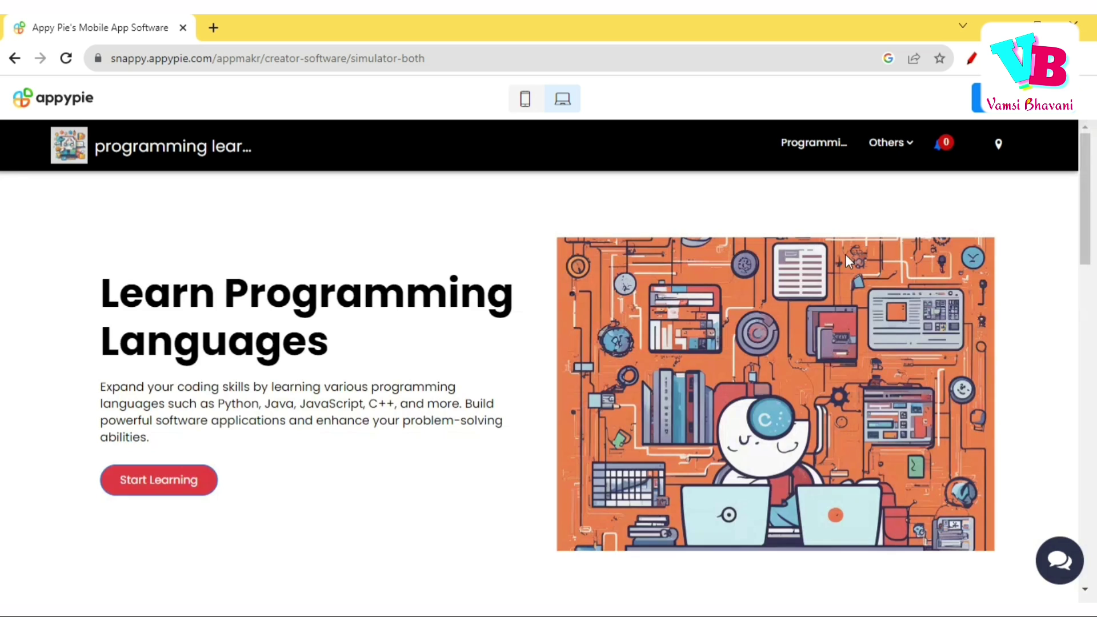
pyautogui.click(938, 150)
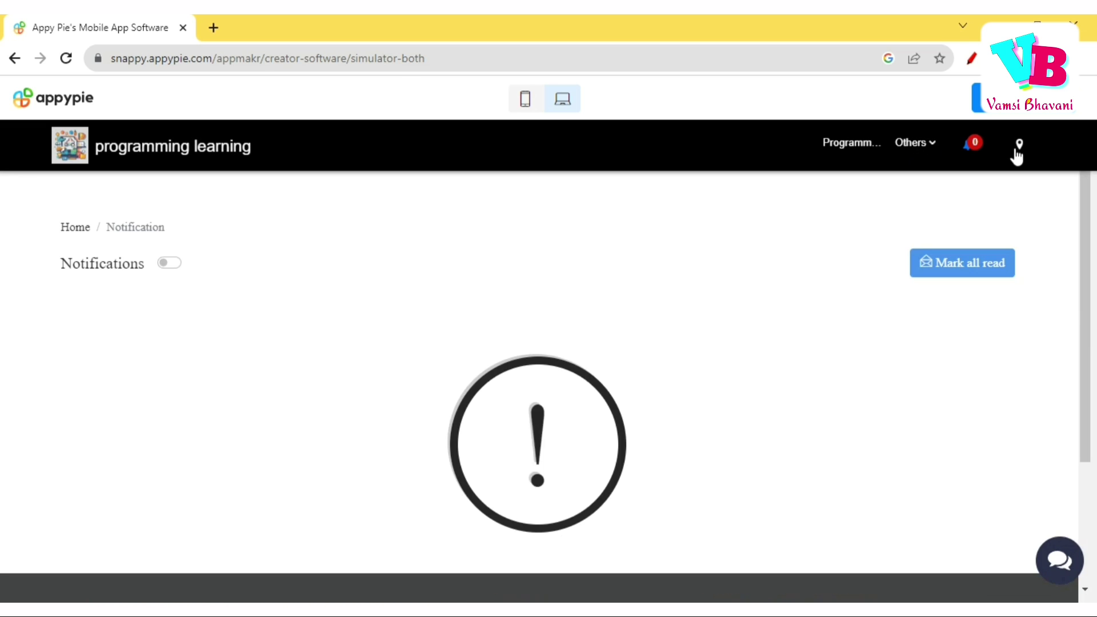
pyautogui.scroll(-3, 718, 382)
pyautogui.scroll(3, 718, 382)
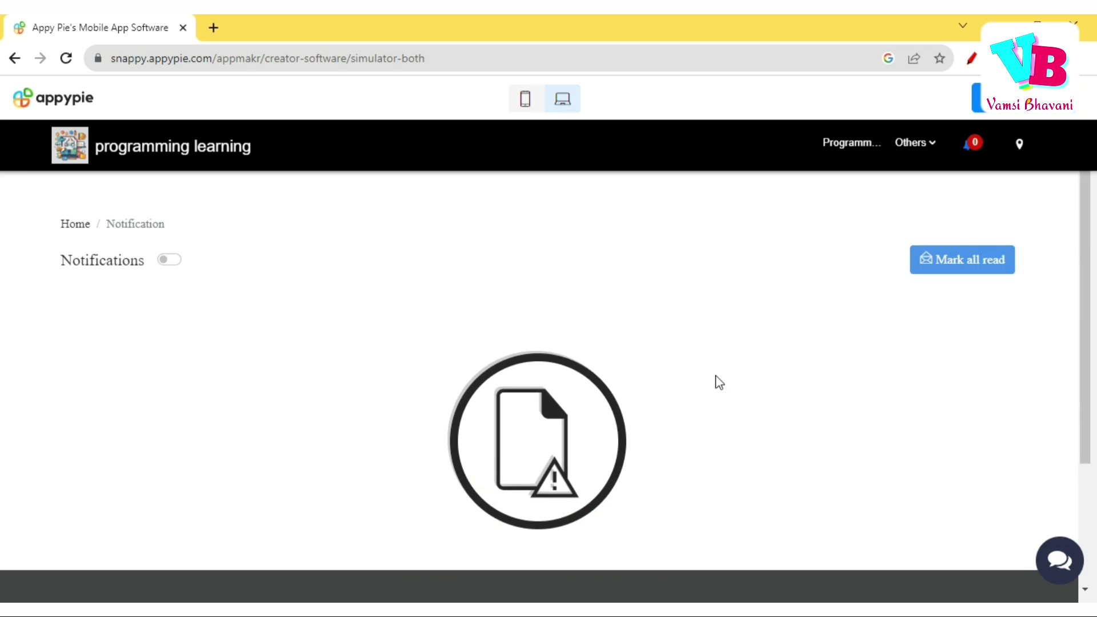
pyautogui.click(1021, 148)
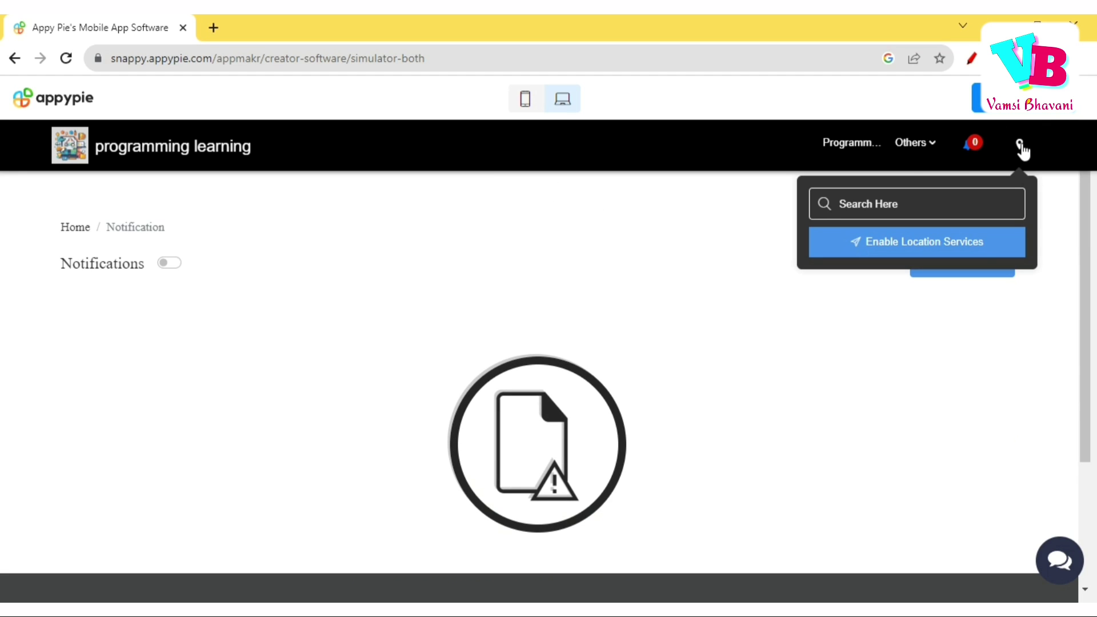
pyautogui.click(827, 147)
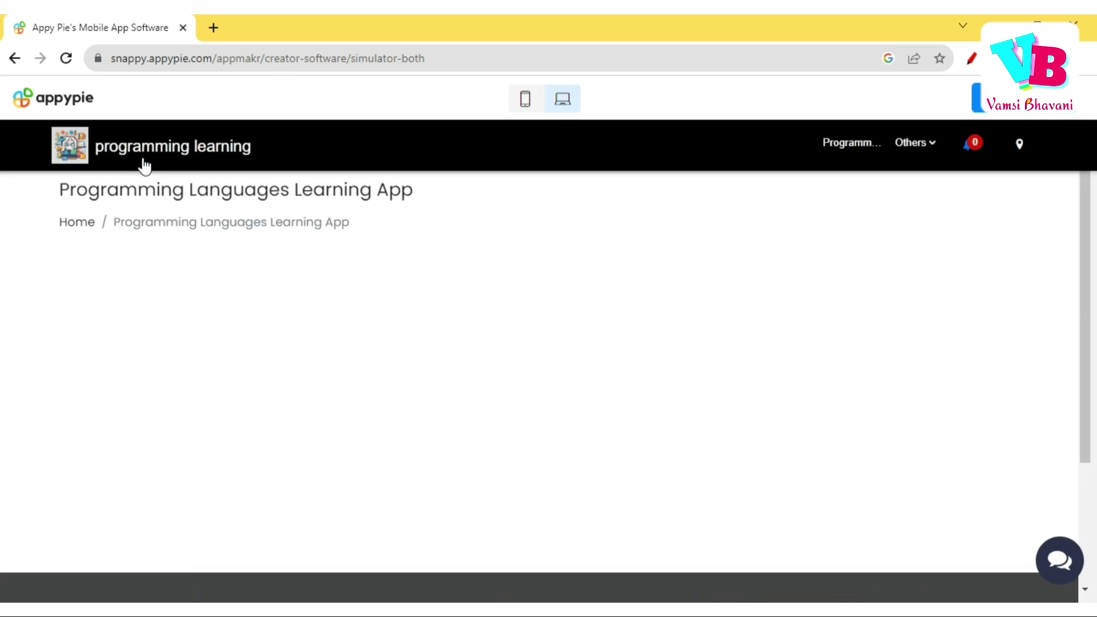
pyautogui.click(149, 153)
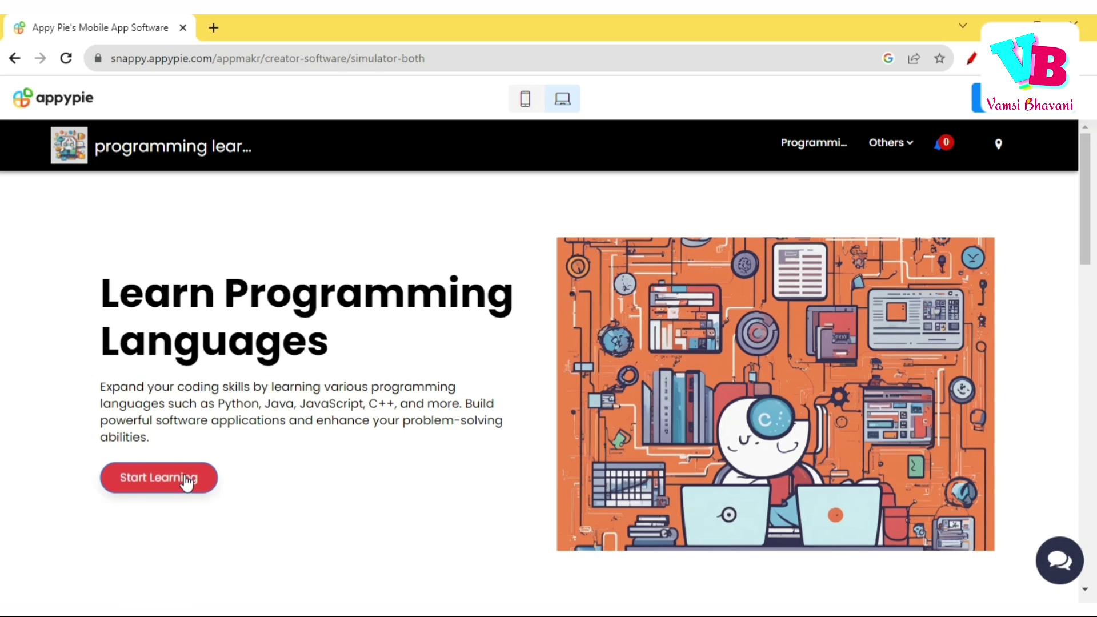
pyautogui.scroll(-20, 365, 474)
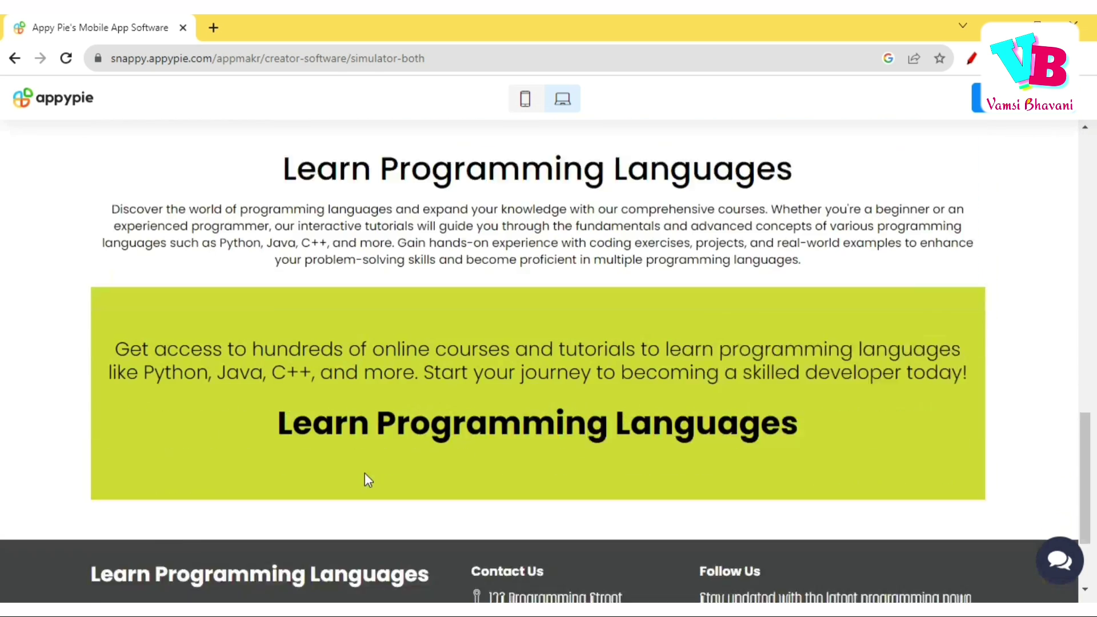
pyautogui.scroll(20, 365, 472)
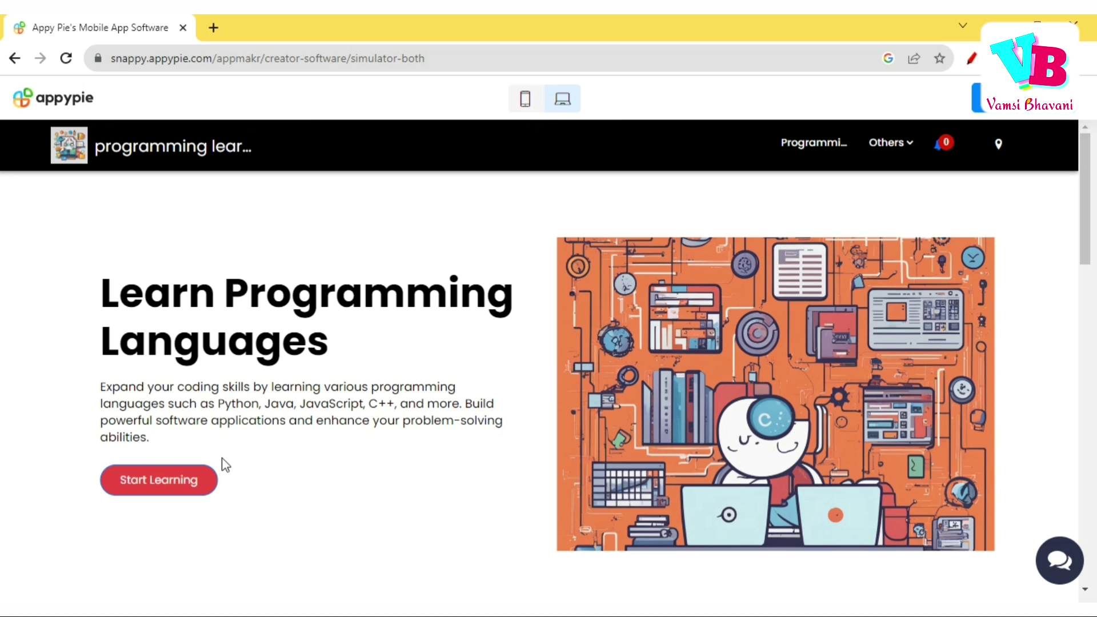
# Open the Programming Languages Learning App page, review it down to the footer, and go to Upgrade.
pyautogui.click(150, 153)
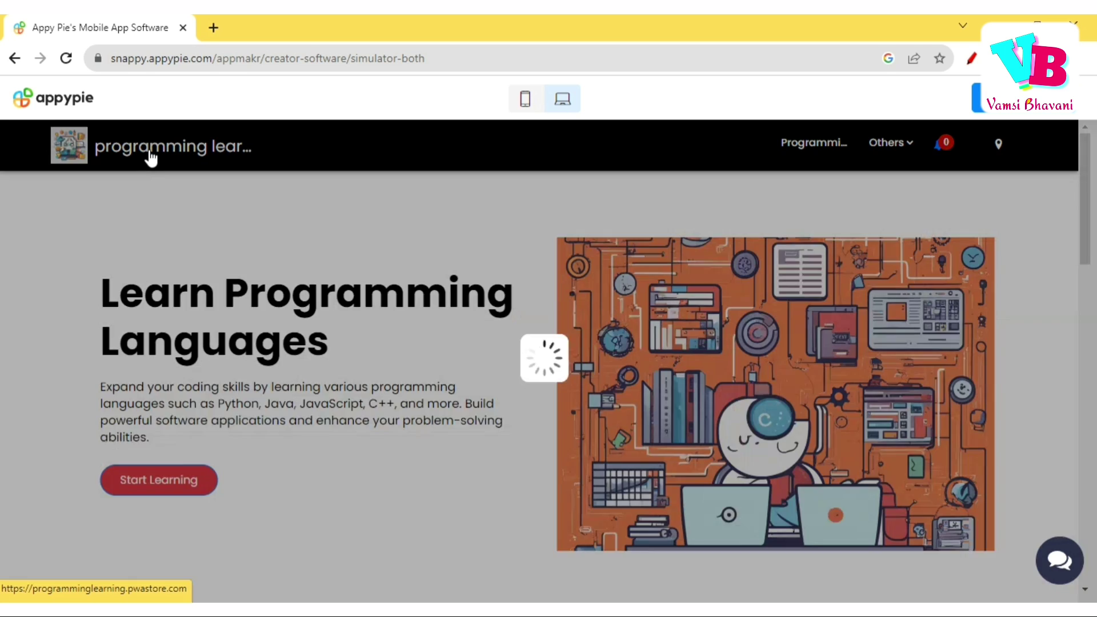
pyautogui.click(815, 149)
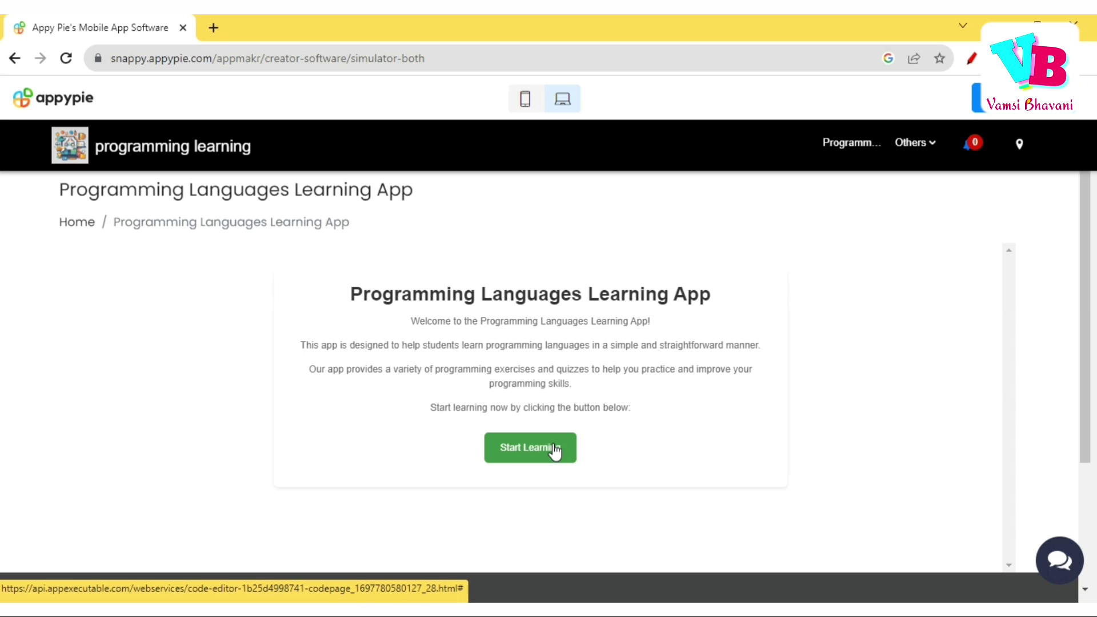
pyautogui.scroll(-3, 380, 480)
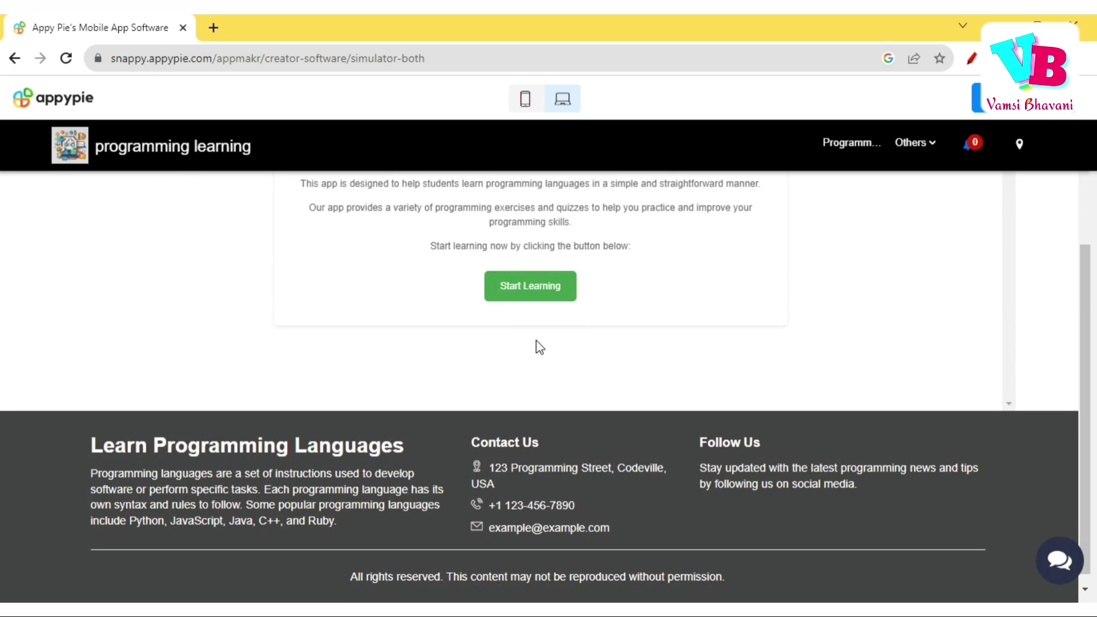
pyautogui.scroll(-1, 800, 447)
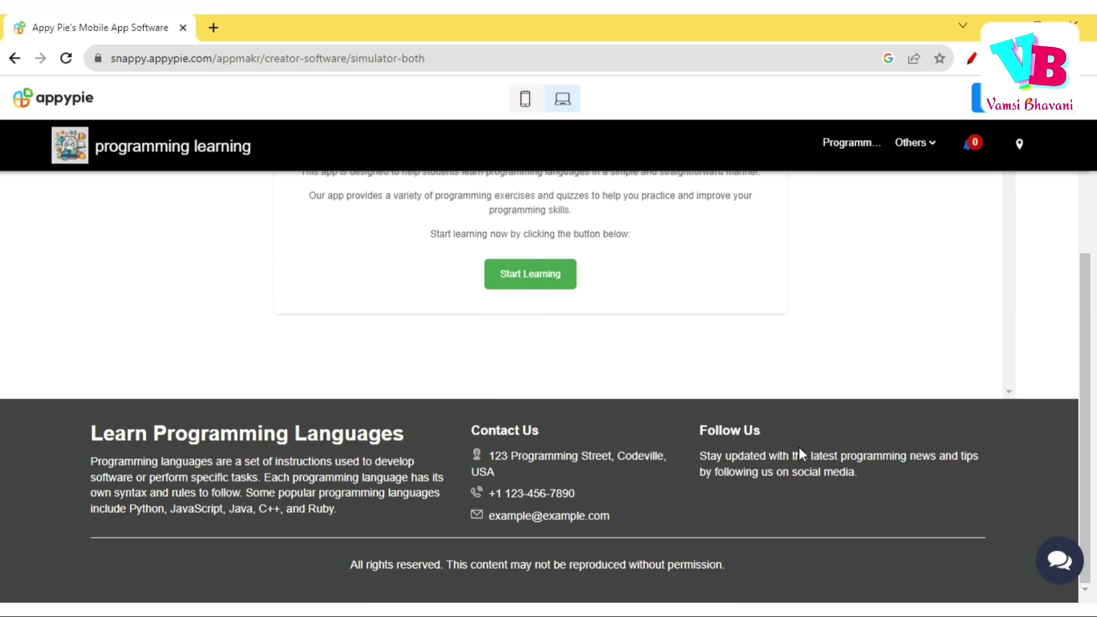
pyautogui.scroll(1, 799, 449)
pyautogui.scroll(3, 800, 447)
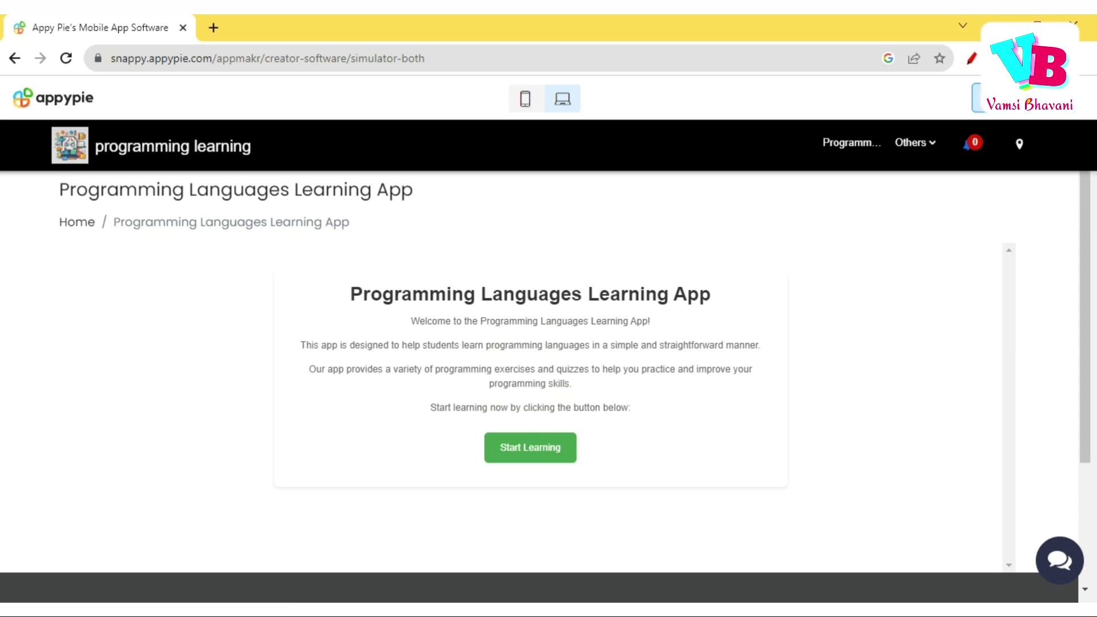
pyautogui.click(978, 99)
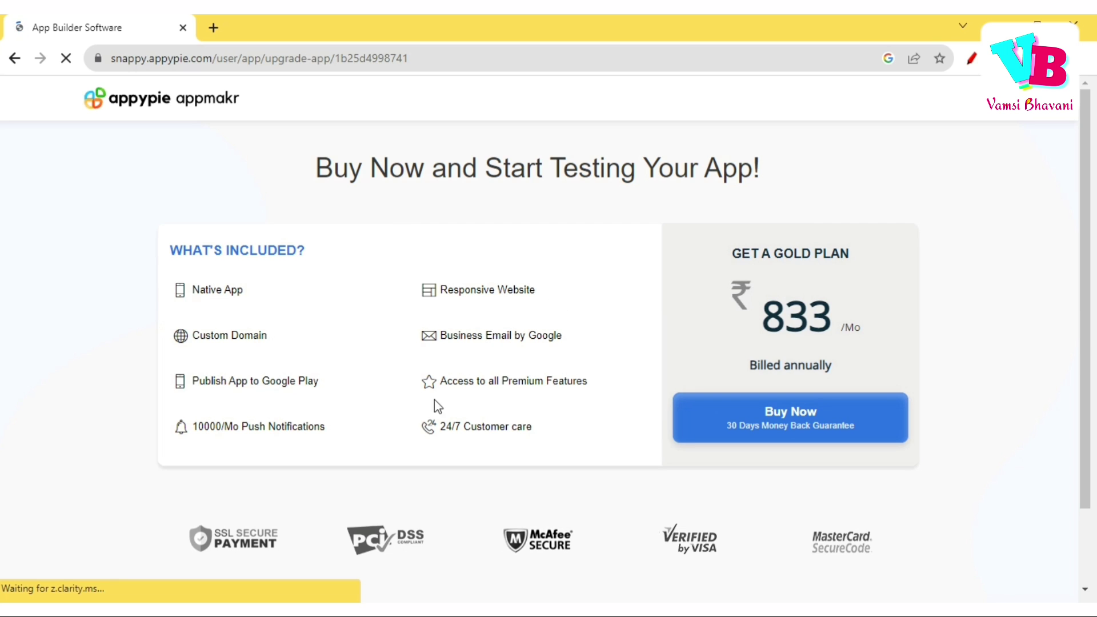
# Review the Gold plan's ₹833/Mo pricing and features, then move to the Literally Anything builder.
pyautogui.scroll(-2, 508, 413)
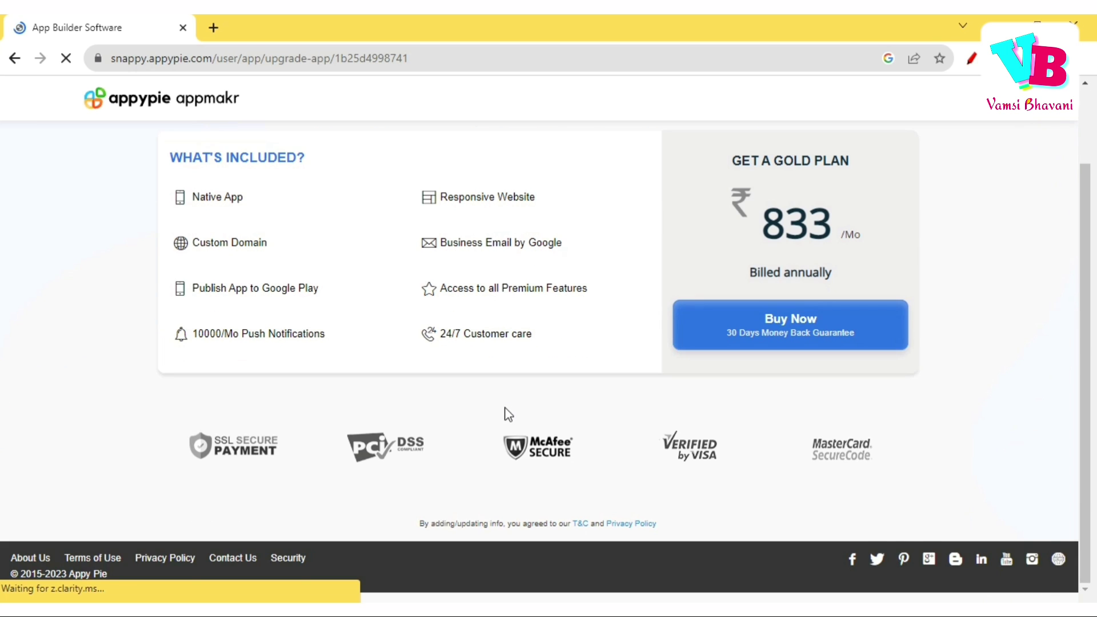
pyautogui.scroll(2, 509, 414)
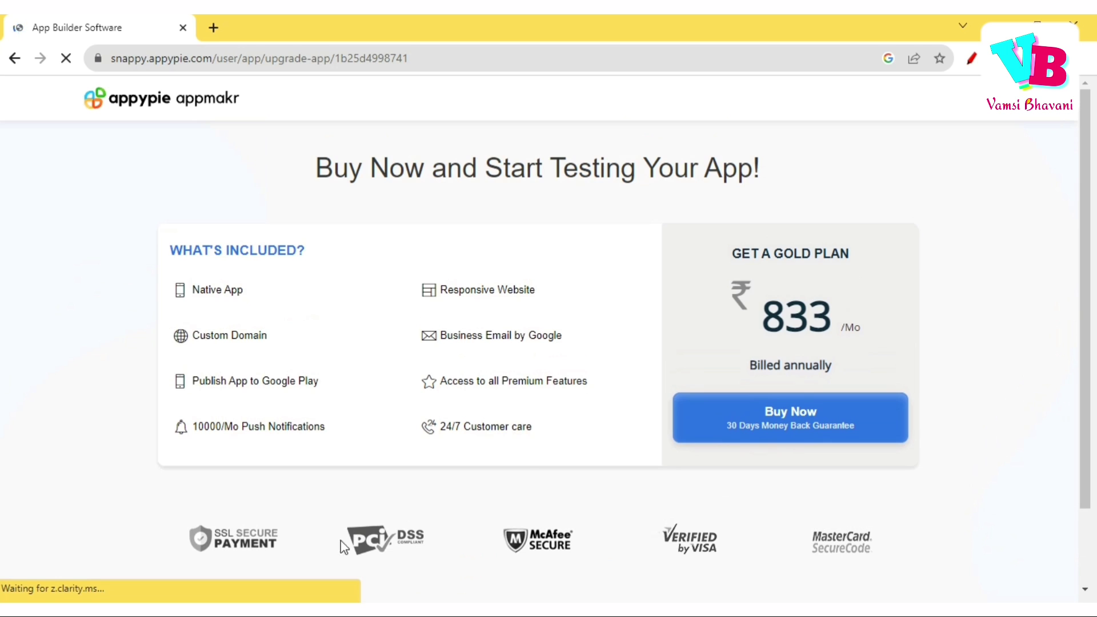
pyautogui.scroll(-2, 435, 437)
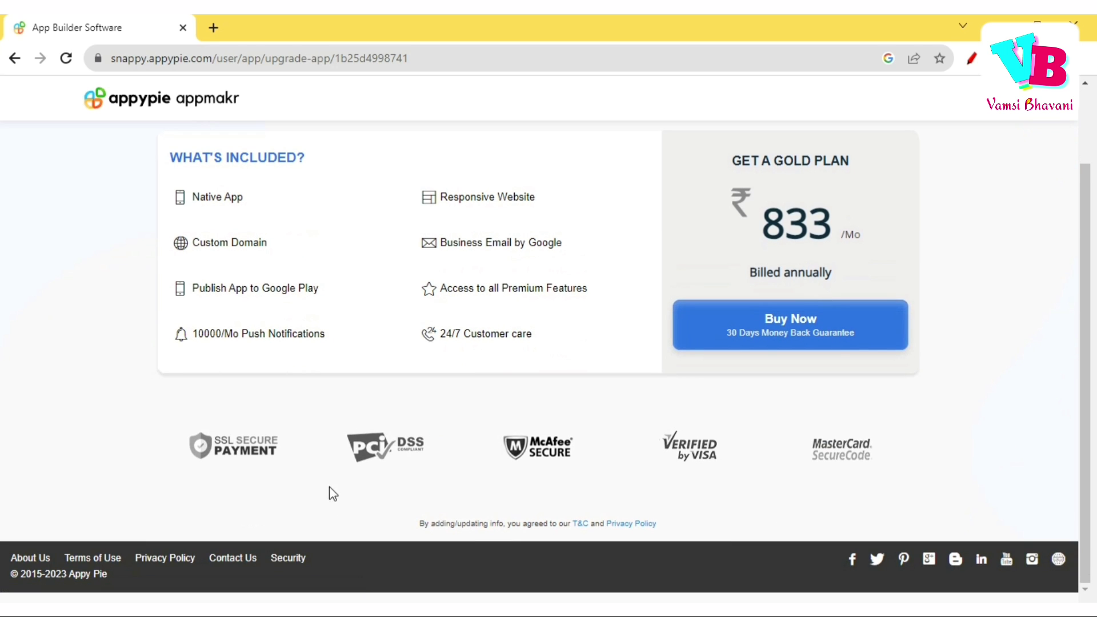
pyautogui.scroll(2, 377, 319)
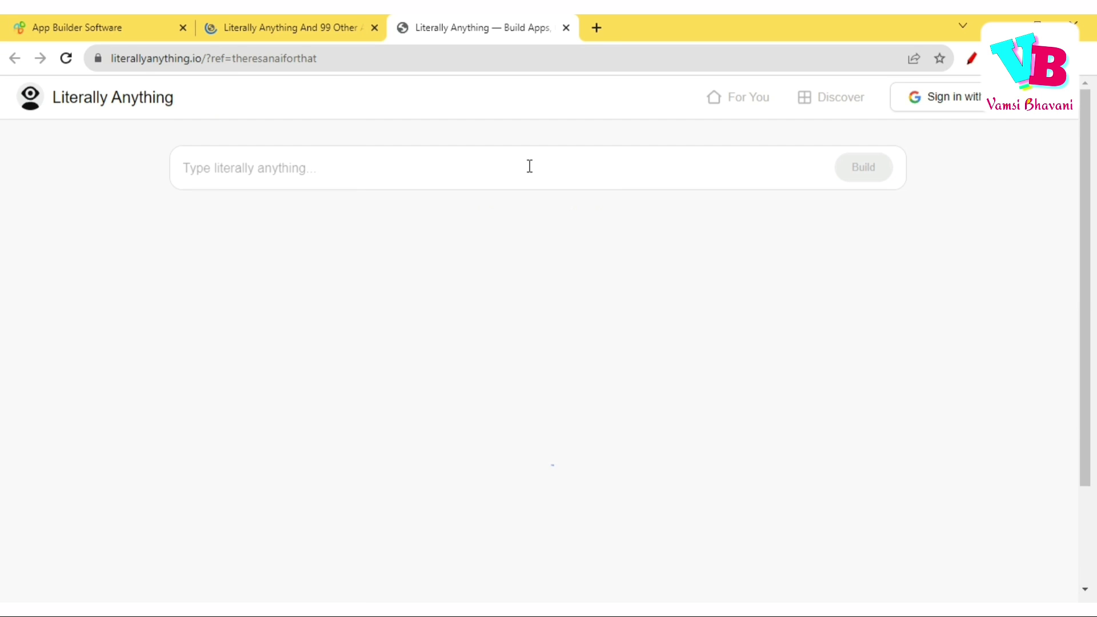
pyautogui.click(530, 167)
# Build an app from the prompt 'an app that generates resumes'.
pyautogui.write('an a')
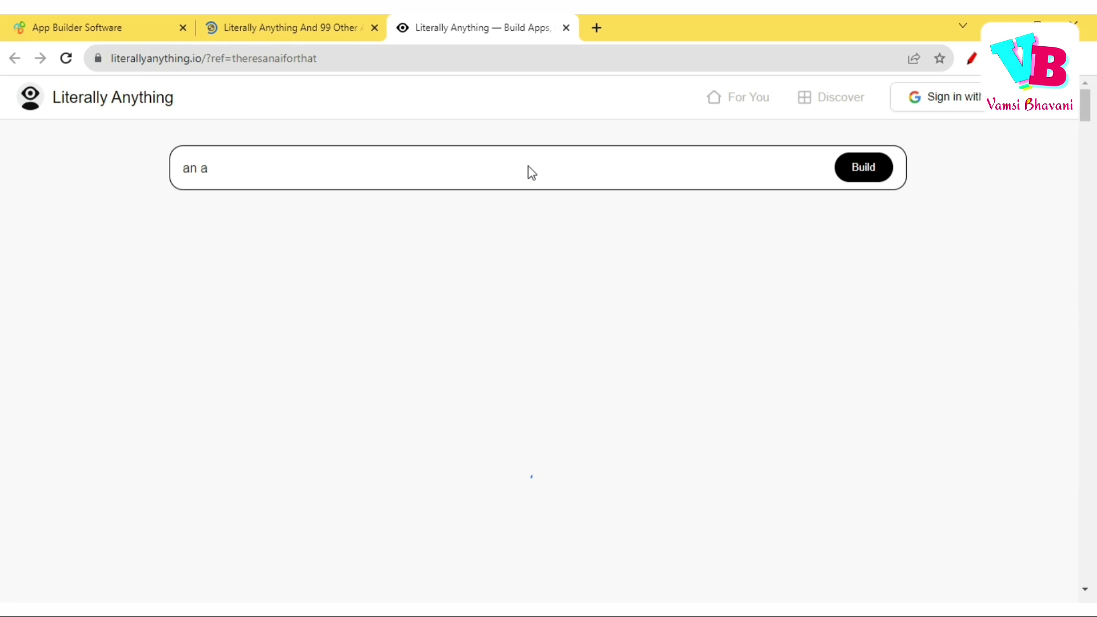
pyautogui.write('pp ')
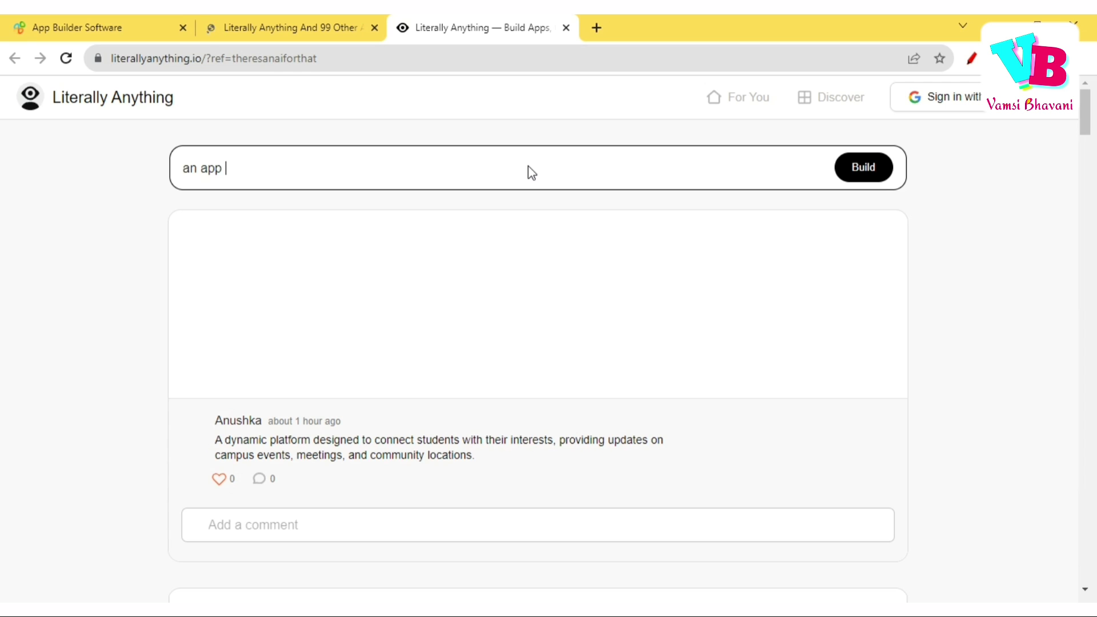
pyautogui.write('that')
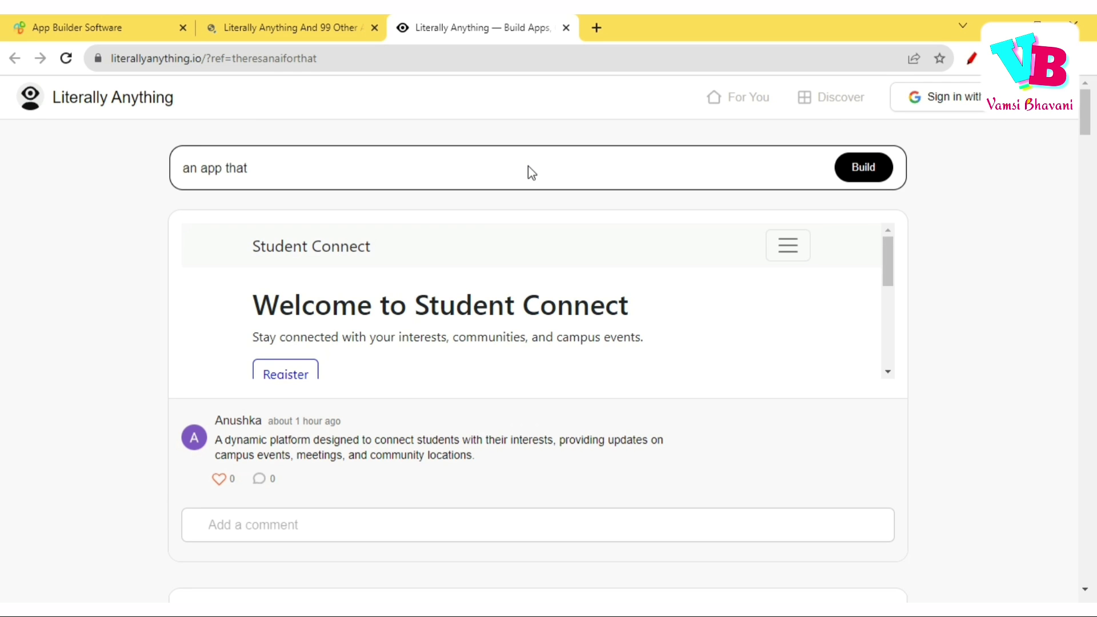
pyautogui.write(' genera')
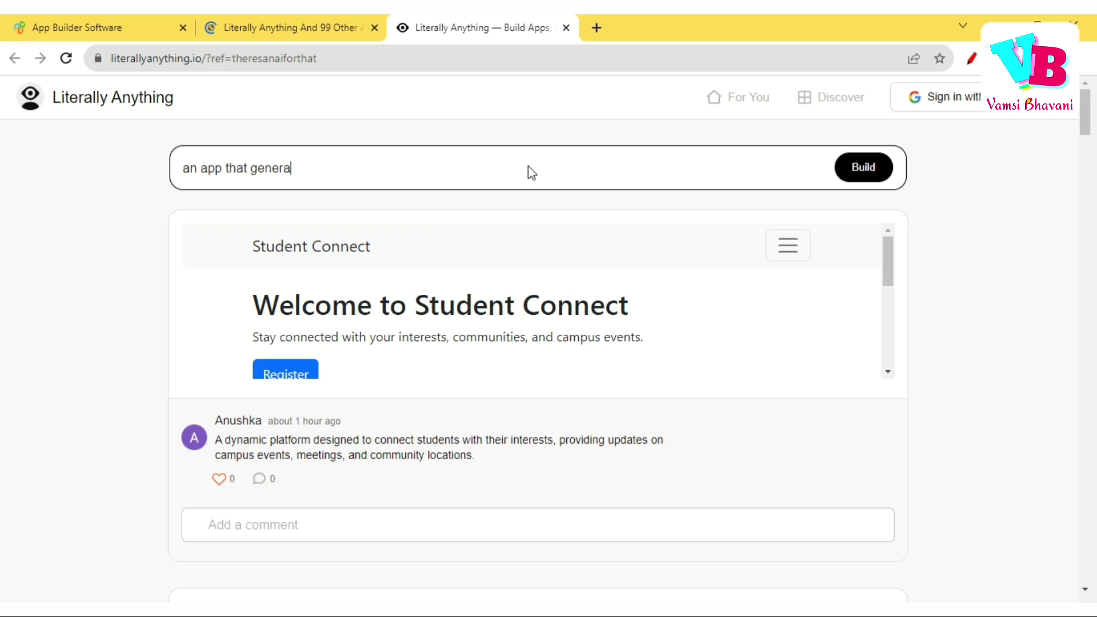
pyautogui.write('tes resumes')
pyautogui.click(873, 171)
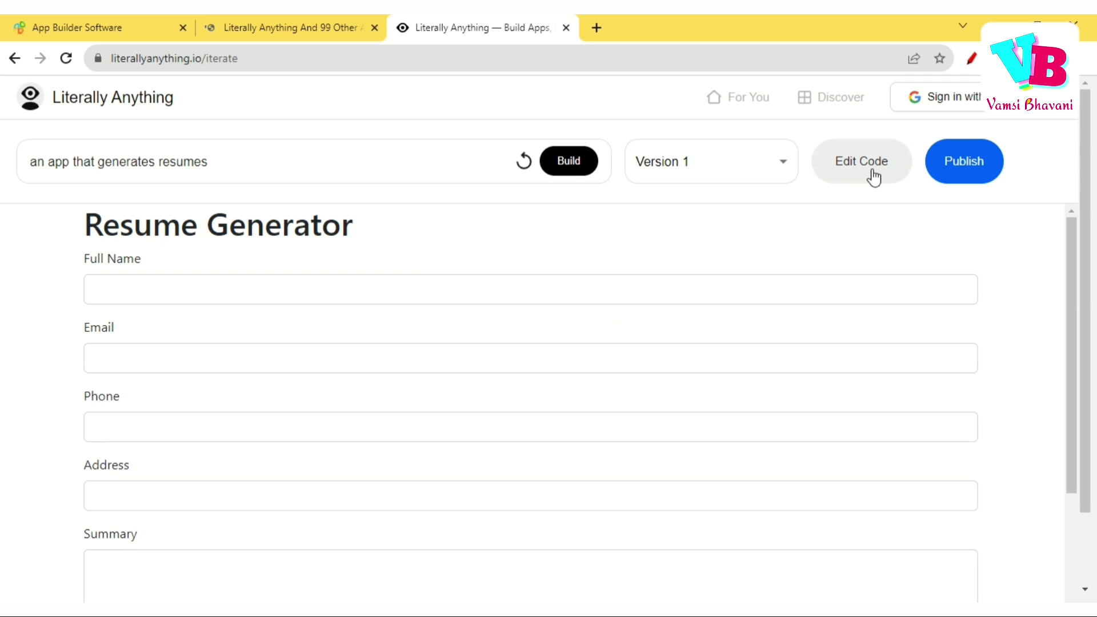
# Enter the sample name in the Resume Generator form, correcting a typo.
pyautogui.scroll(-5, 723, 338)
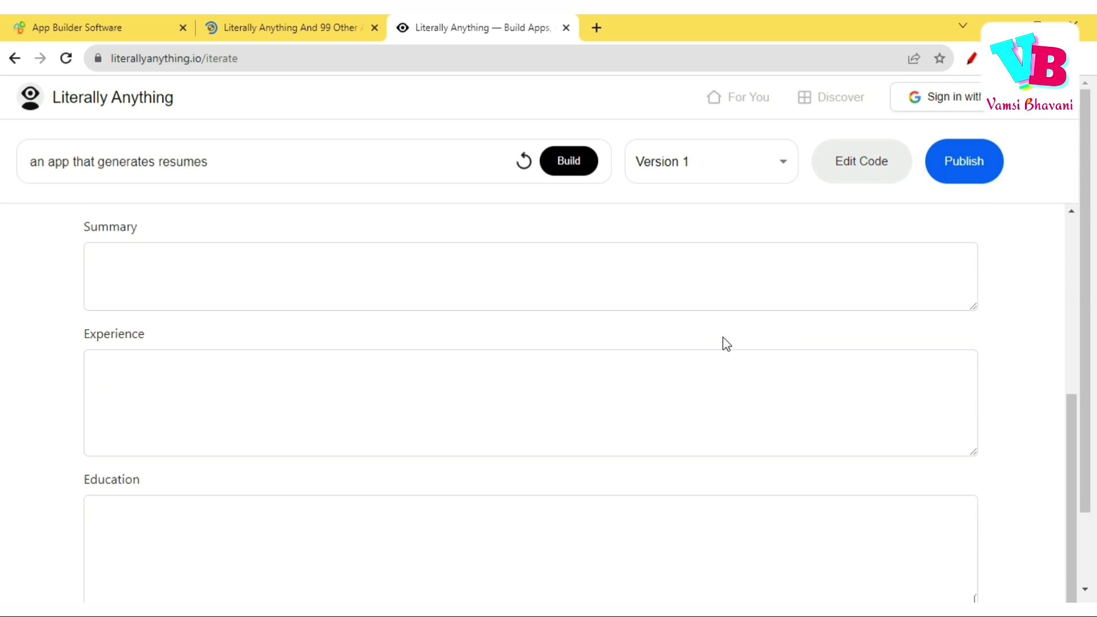
pyautogui.moveTo(1074, 427); pyautogui.dragTo(1083, 208)
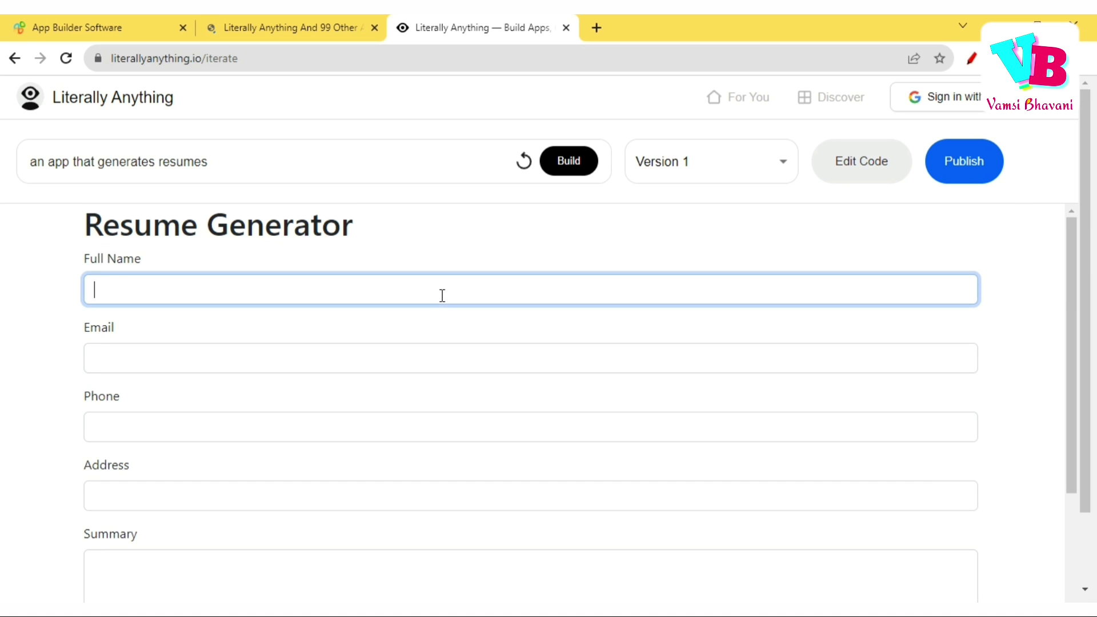
pyautogui.write('am')
pyautogui.press('BackSpace')
pyautogui.press('BackSpace')
pyautogui.press('BackSpace')
pyautogui.write('Vamds')
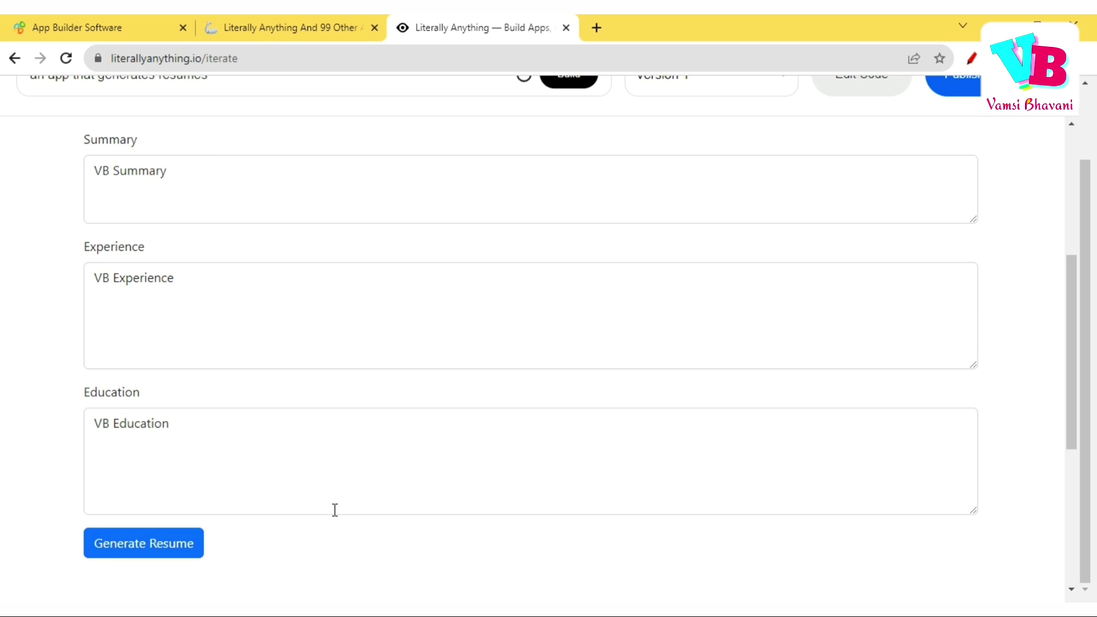
# Review the generated resume's Summary, Experience and Education sections, then return to the prompt box.
pyautogui.scroll(-4, 333, 509)
pyautogui.scroll(-2, 390, 358)
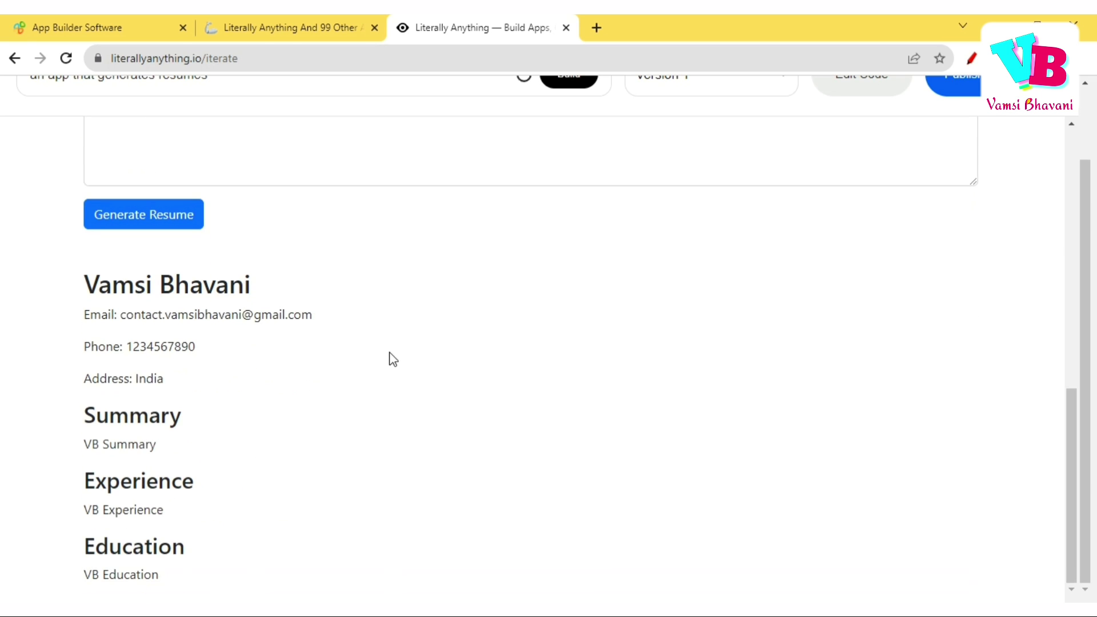
pyautogui.scroll(6, 460, 324)
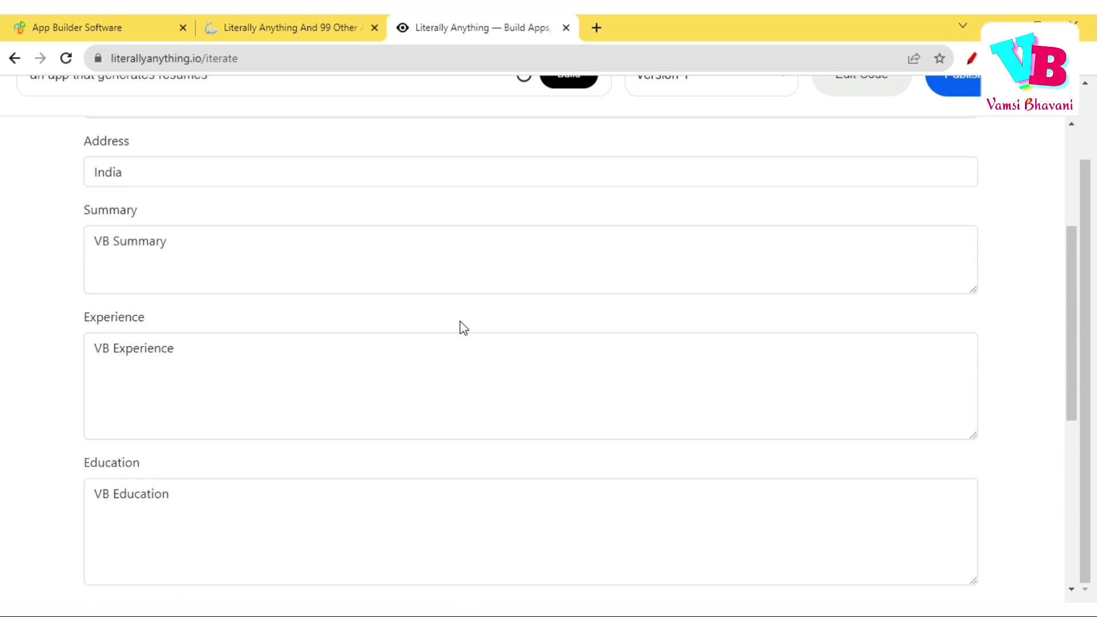
pyautogui.scroll(4, 461, 321)
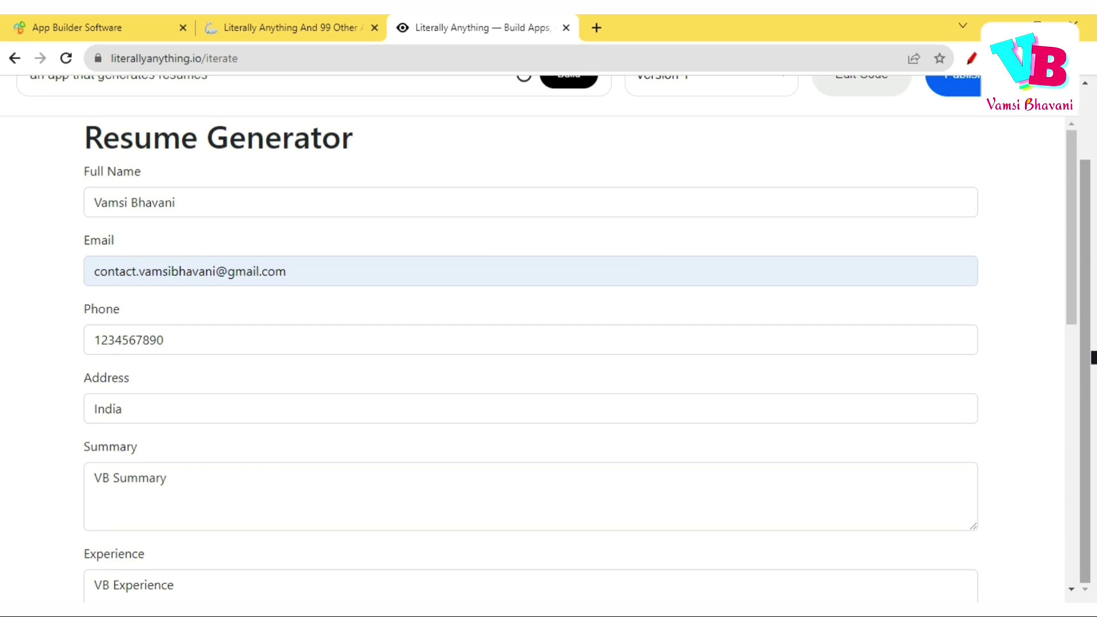
pyautogui.scroll(2, 1093, 357)
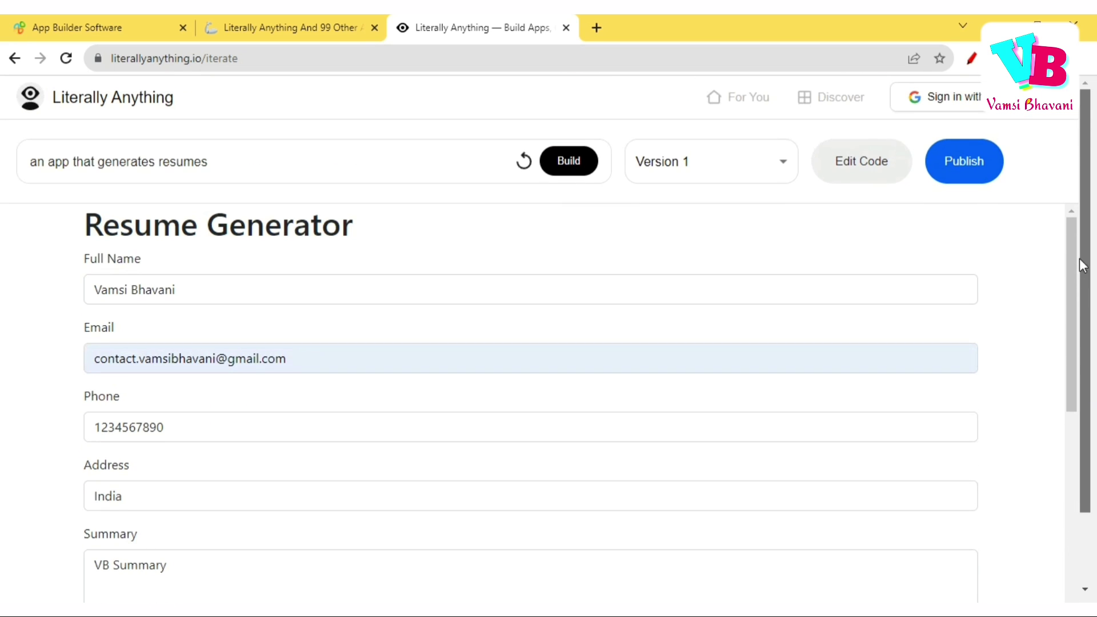
pyautogui.click(484, 148)
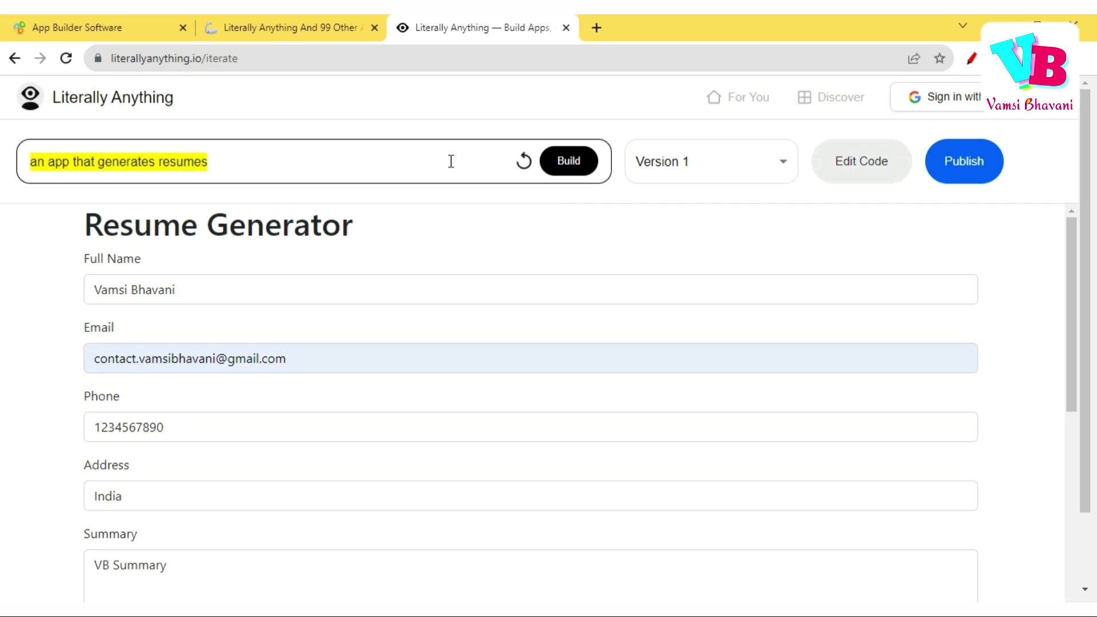
# Replace the prompt with the email-notification app description and build the new app.
pyautogui.write('an app ')
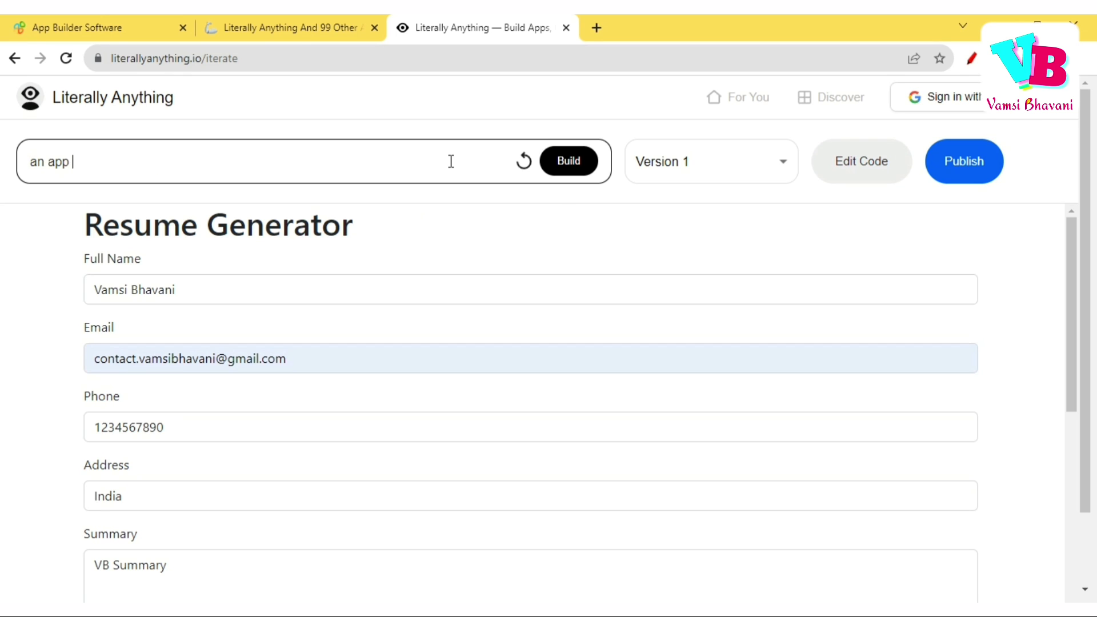
pyautogui.write('that sen')
pyautogui.hotkey('ctrl', 'a')
pyautogui.write('tool that sends email notifications to students regarding their next class')
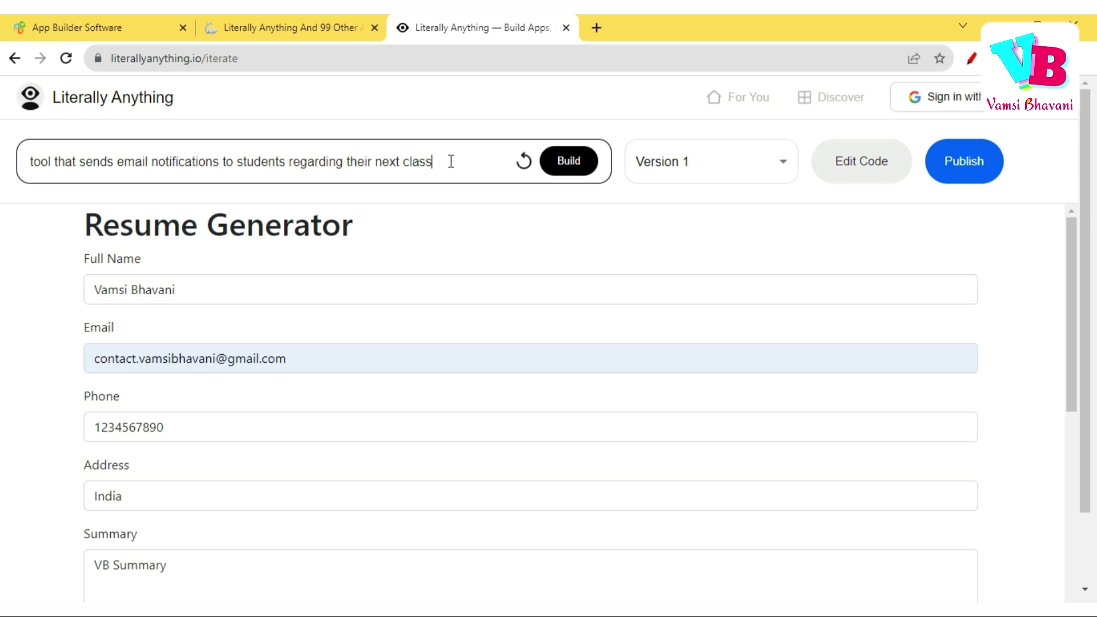
pyautogui.press('Return')
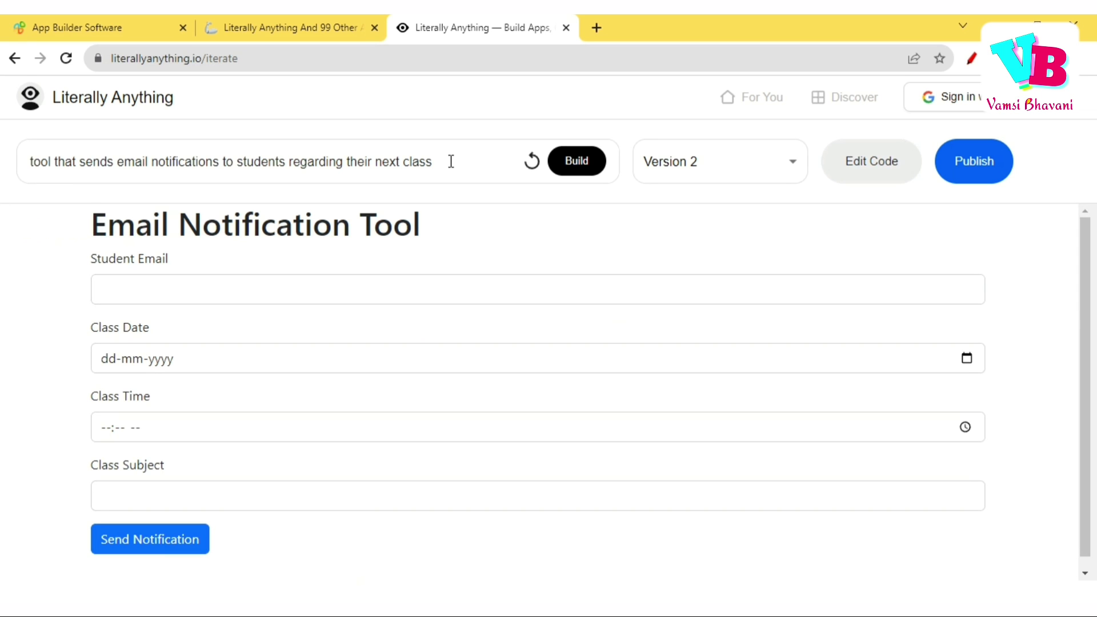
# Fill in the Student Email field with the student's e-mail address.
pyautogui.click(309, 281)
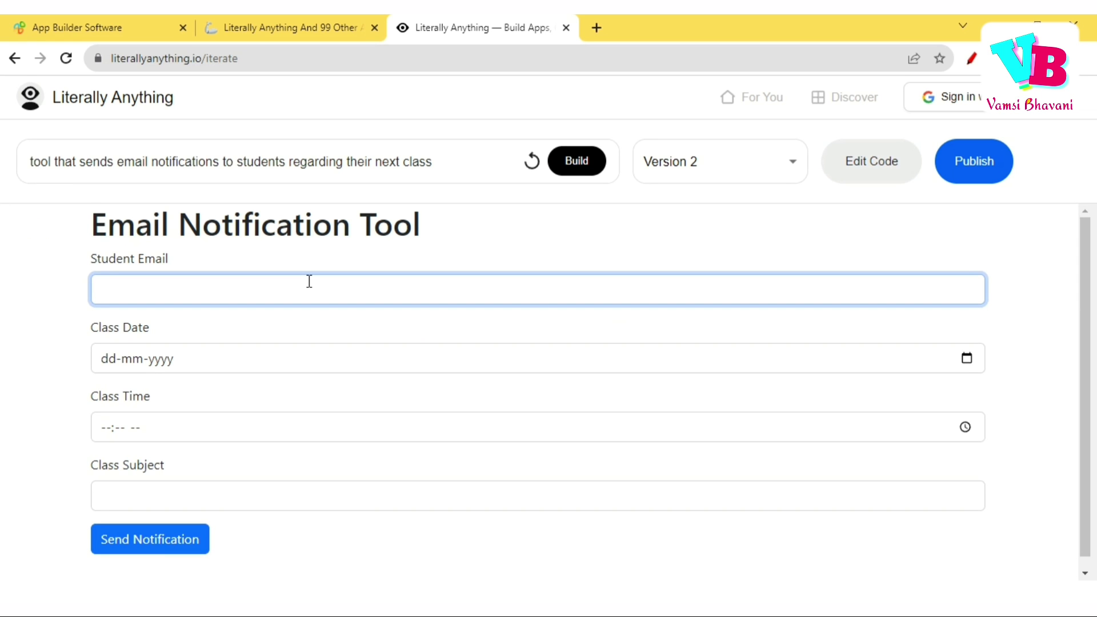
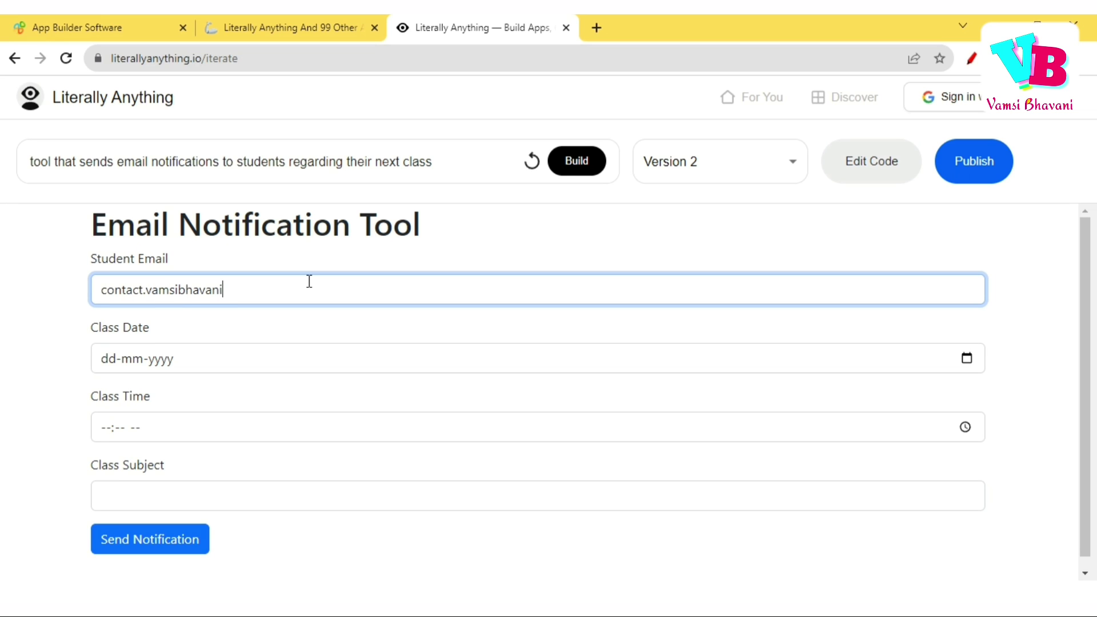
# Set the class date to 20-10-2023, time to 11:26 PM, and subject to Computer Science.
pyautogui.click(968, 359)
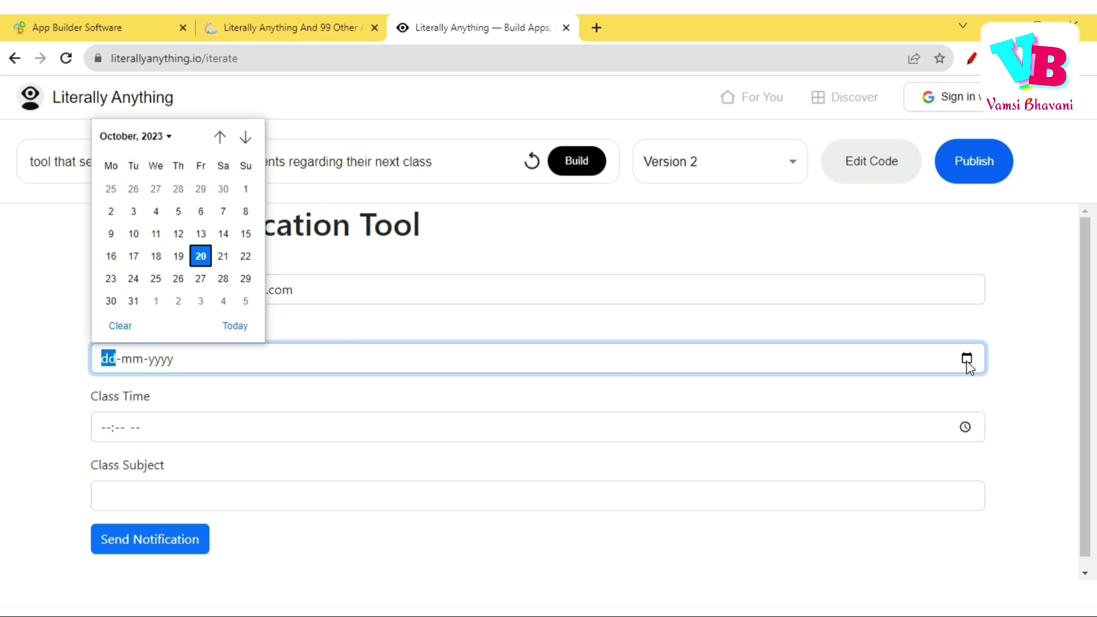
pyautogui.click(201, 249)
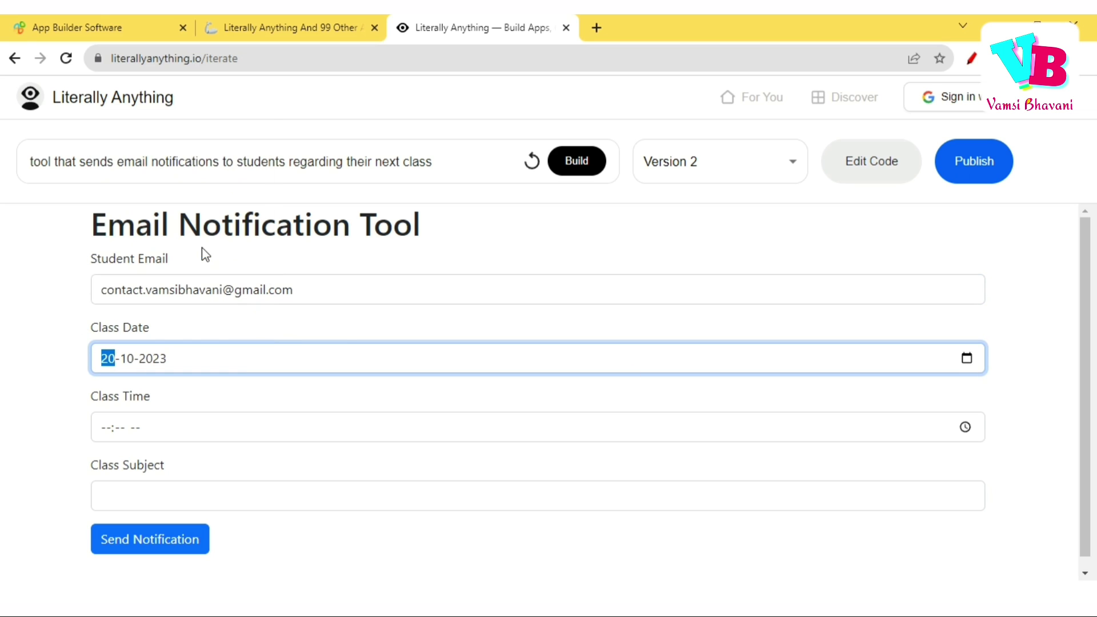
pyautogui.click(178, 439)
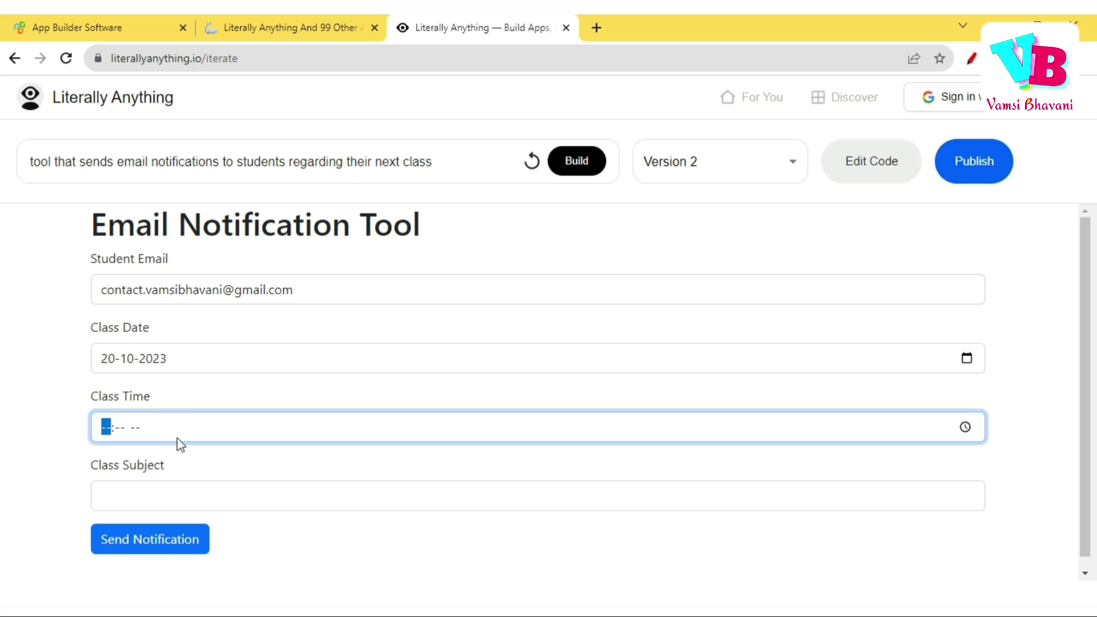
pyautogui.click(966, 428)
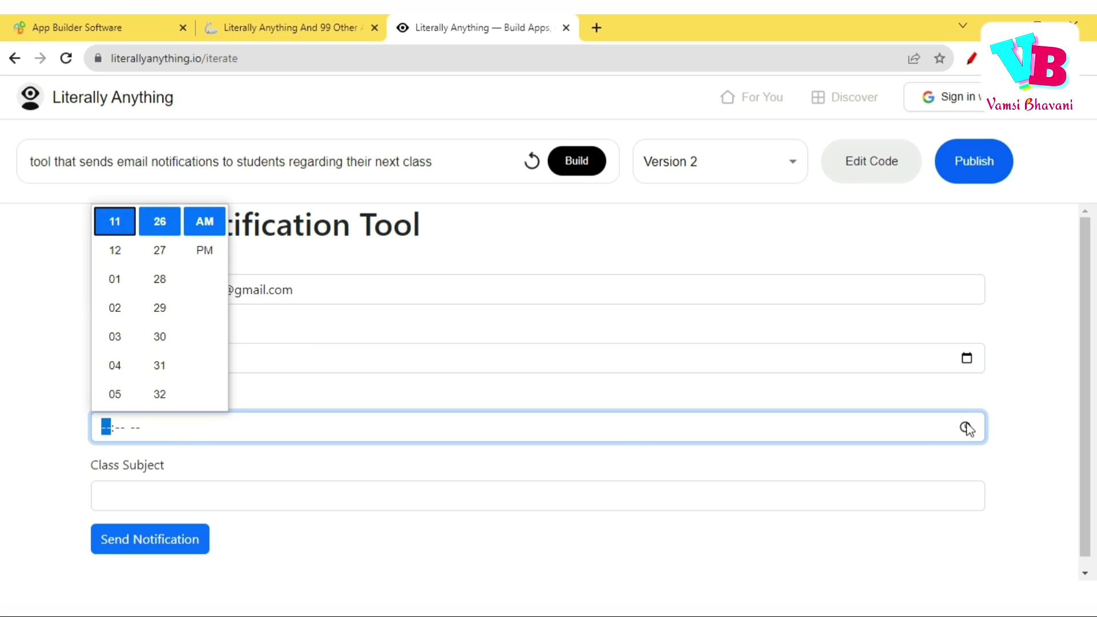
pyautogui.click(204, 250)
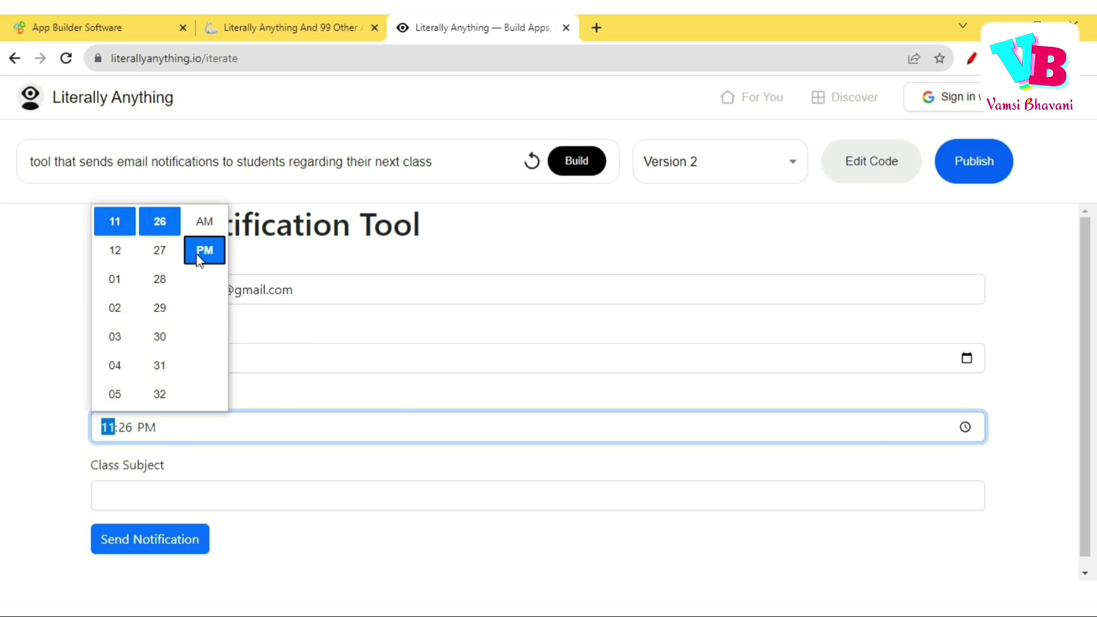
pyautogui.click(376, 495)
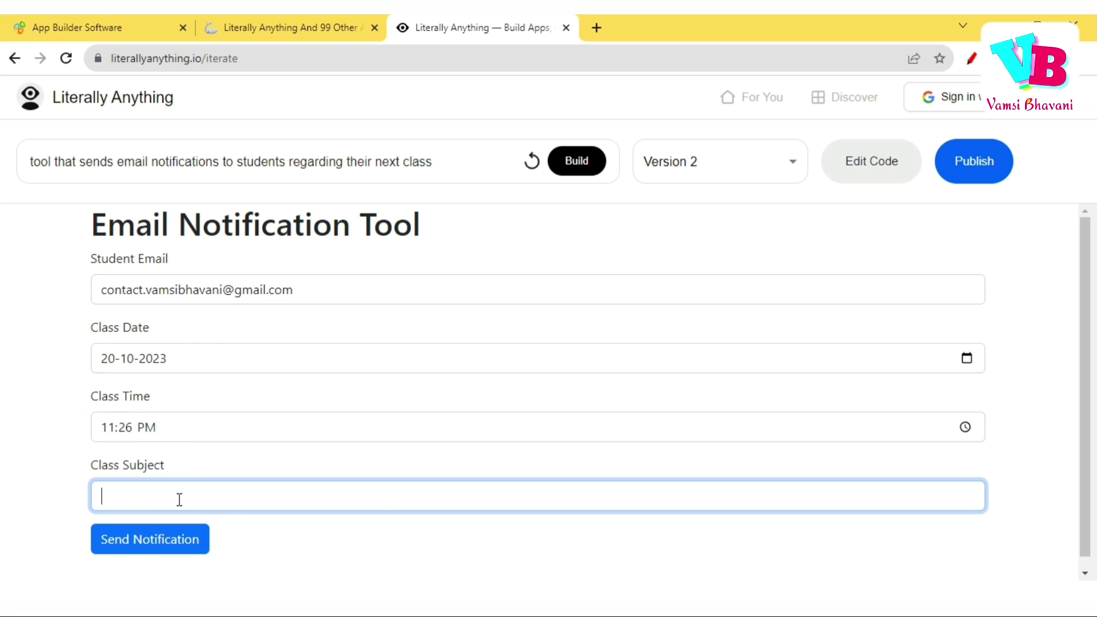
pyautogui.write('Compurtter Science')
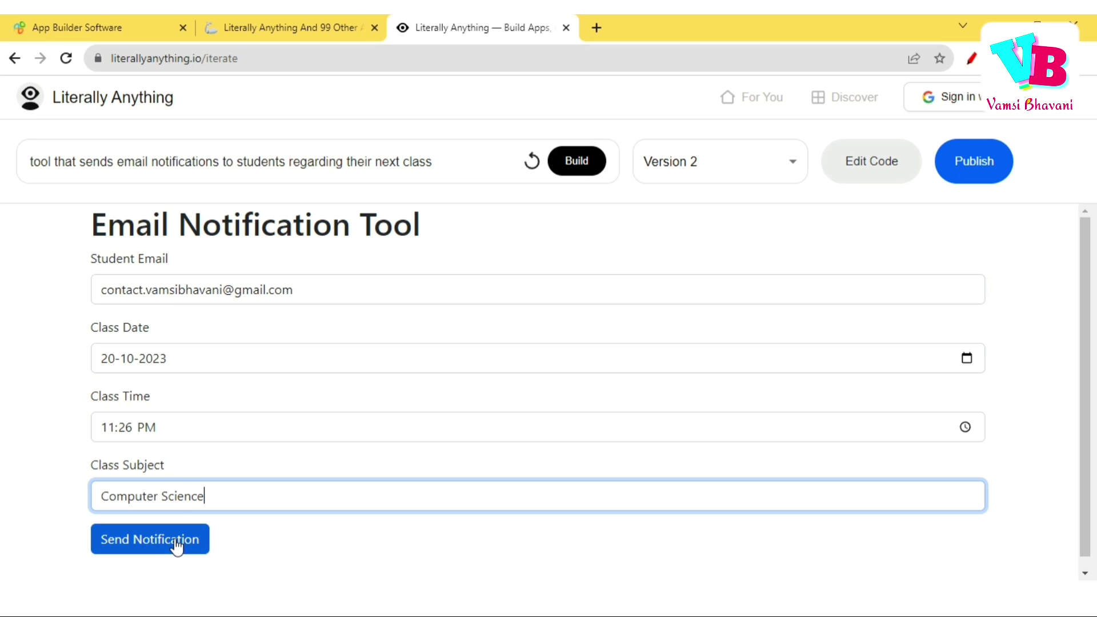
# Send the notification and inspect the resulting sending error message.
pyautogui.click(174, 547)
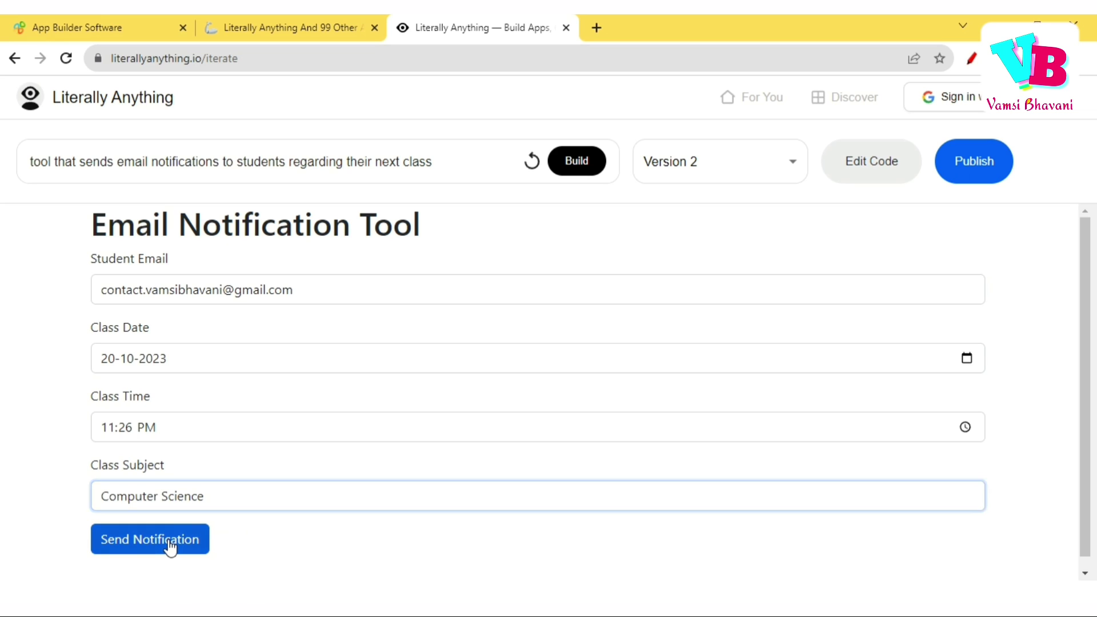
pyautogui.scroll(-1, 472, 559)
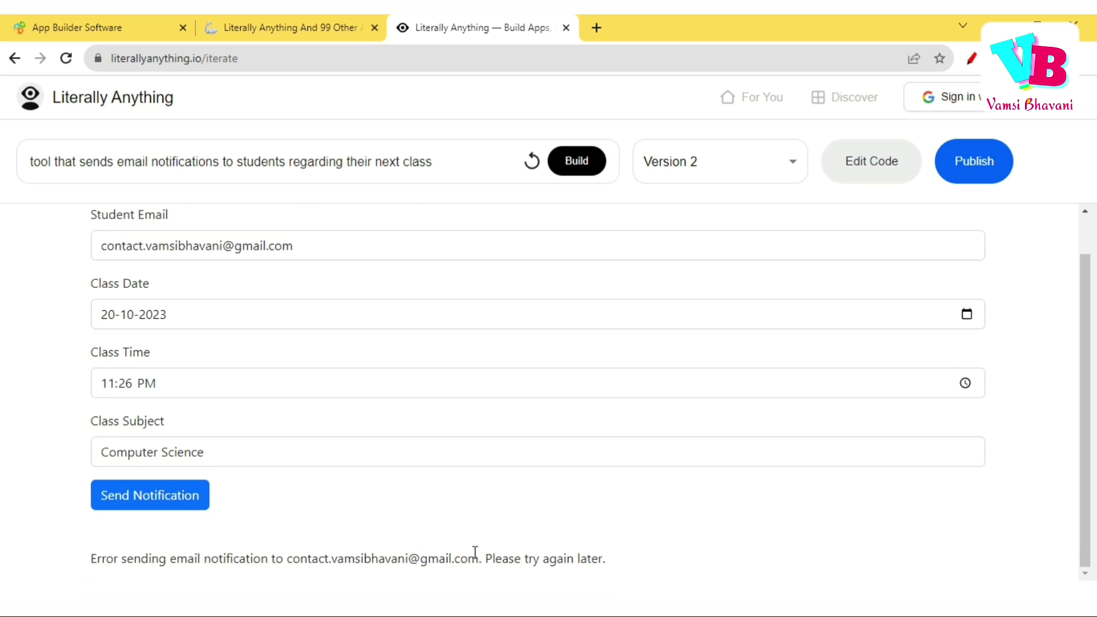
pyautogui.doubleClick(334, 549)
pyautogui.click(198, 552)
pyautogui.moveTo(199, 553); pyautogui.dragTo(431, 568)
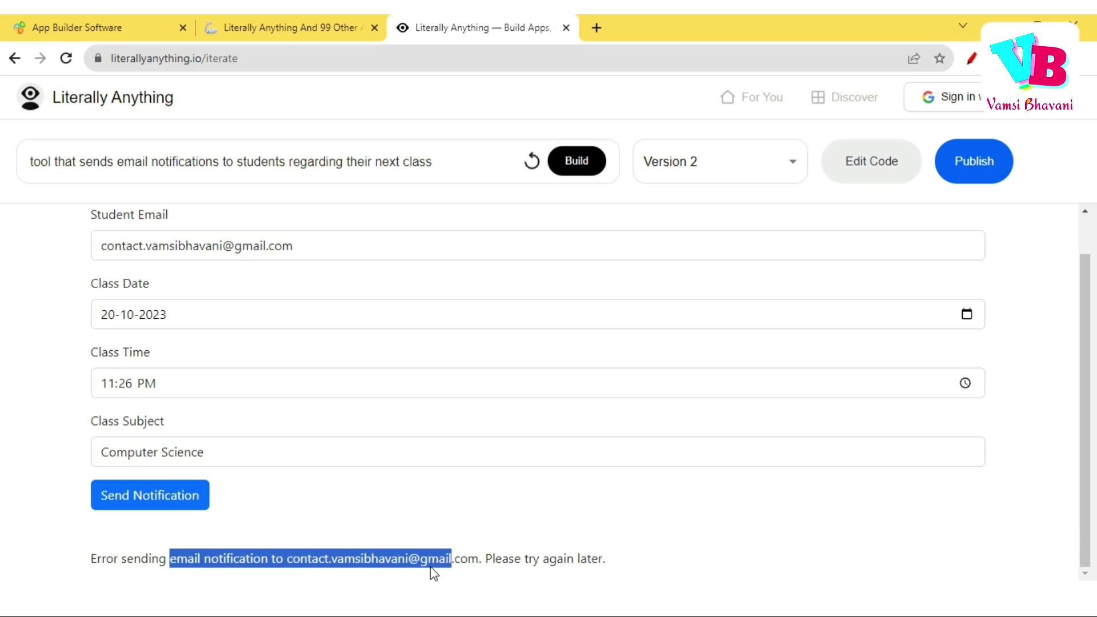
pyautogui.click(473, 529)
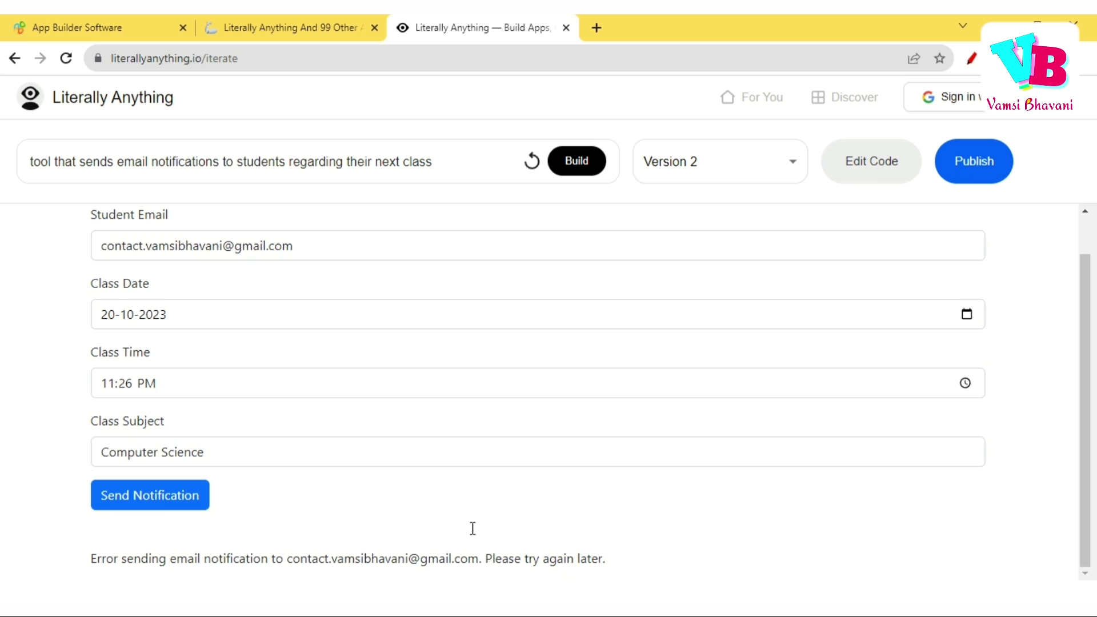
# Show the Email Notification Tool's HTML code, find the AJAX email comment, and return to the top.
pyautogui.click(876, 172)
pyautogui.scroll(-10, 1018, 326)
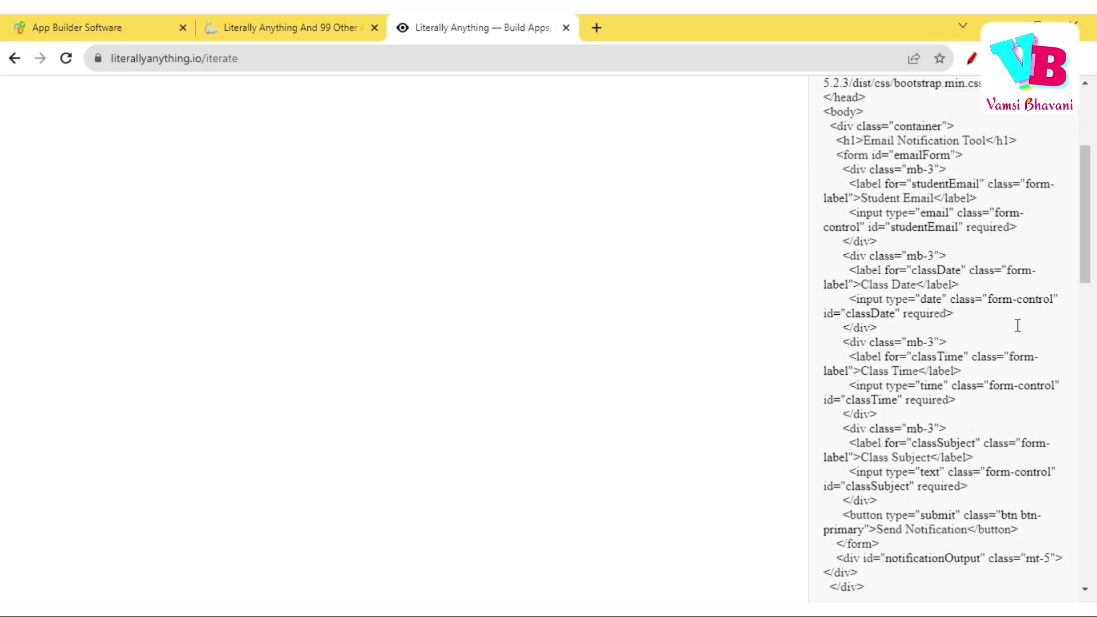
pyautogui.scroll(-5, 1018, 325)
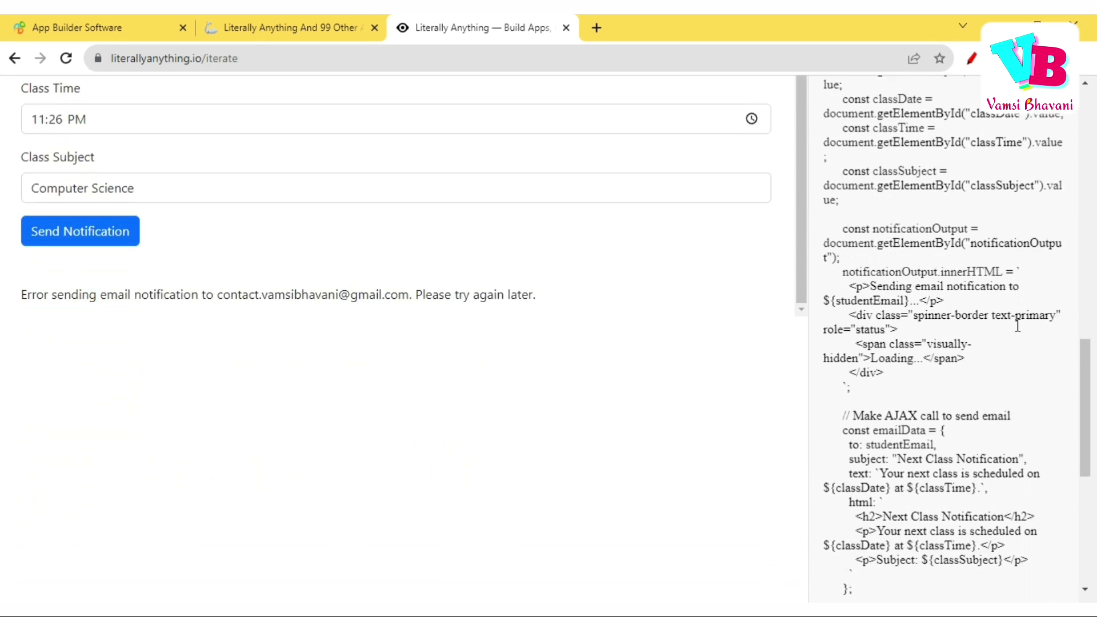
pyautogui.scroll(-1, 1018, 326)
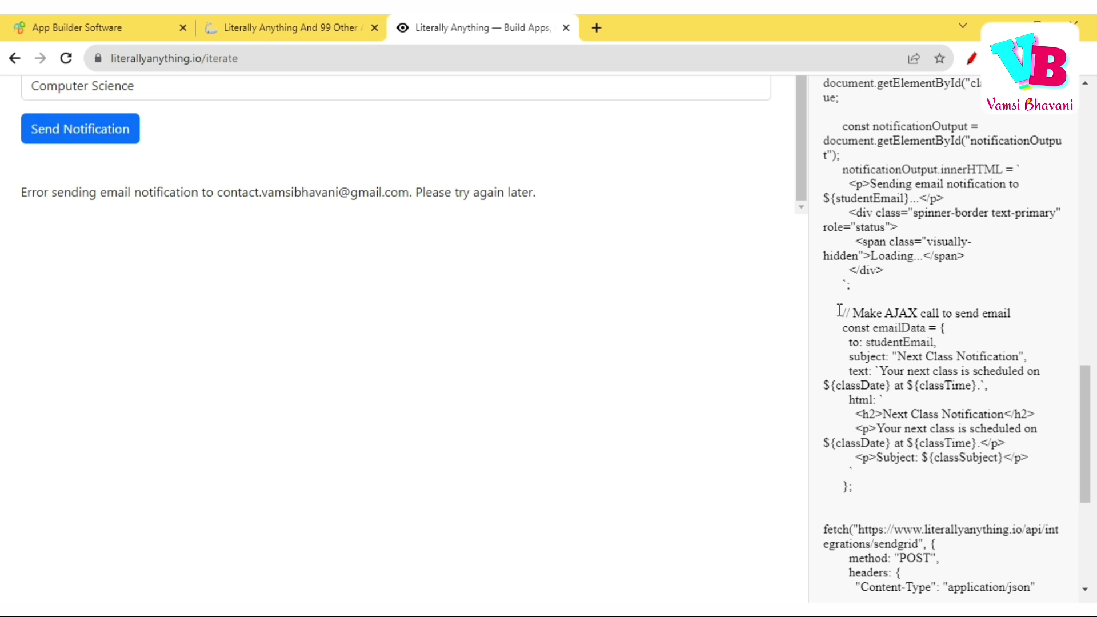
pyautogui.moveTo(839, 312); pyautogui.dragTo(1014, 314)
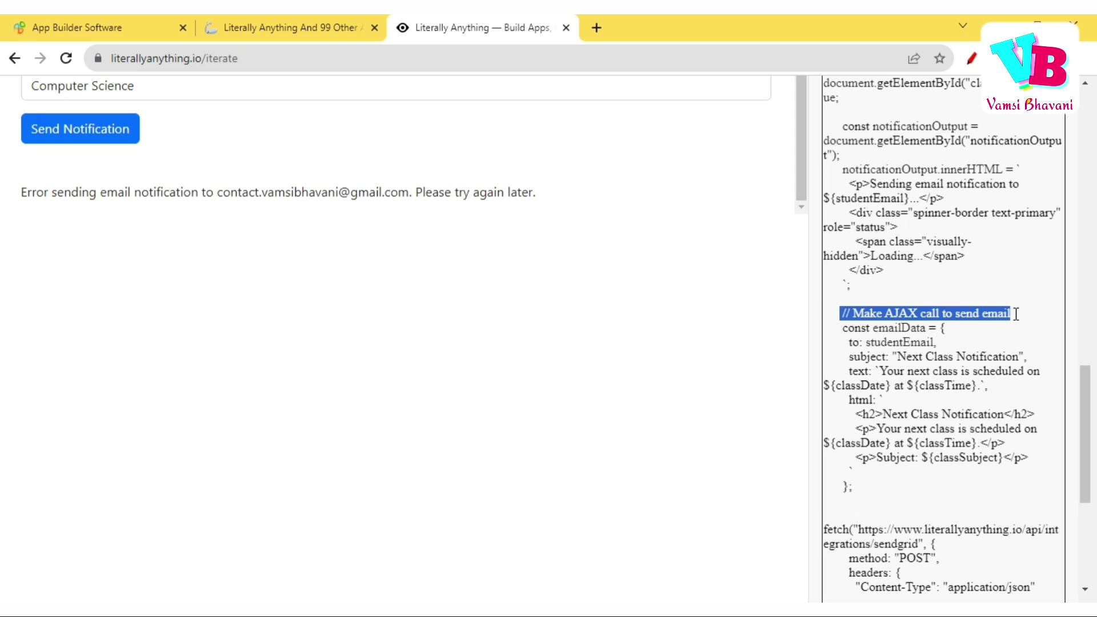
pyautogui.click(985, 337)
pyautogui.scroll(15, 985, 337)
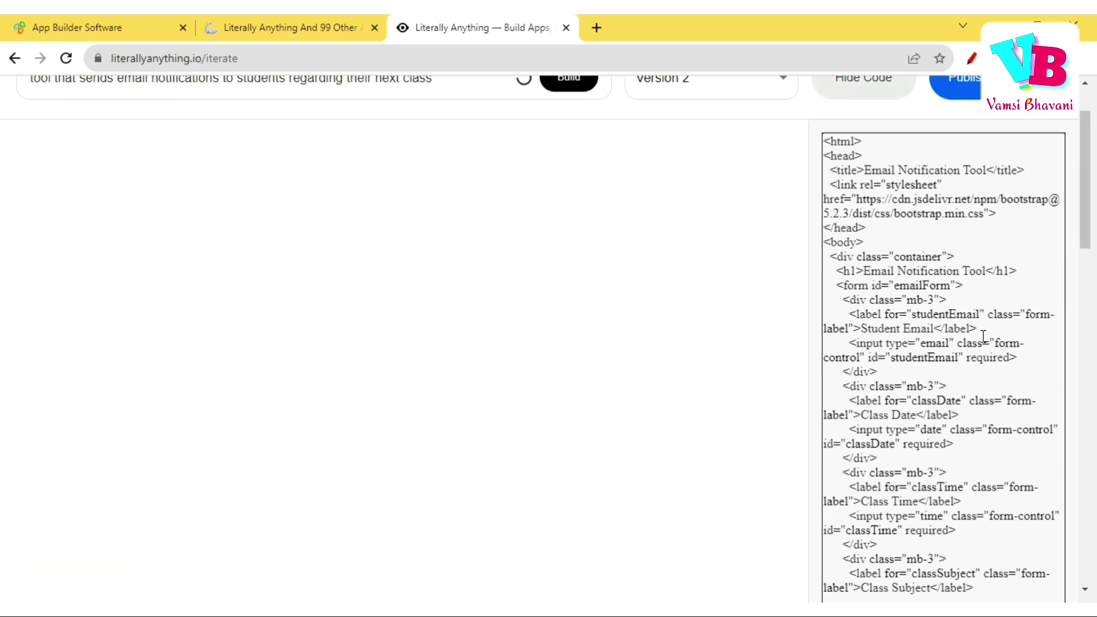
pyautogui.scroll(2, 985, 337)
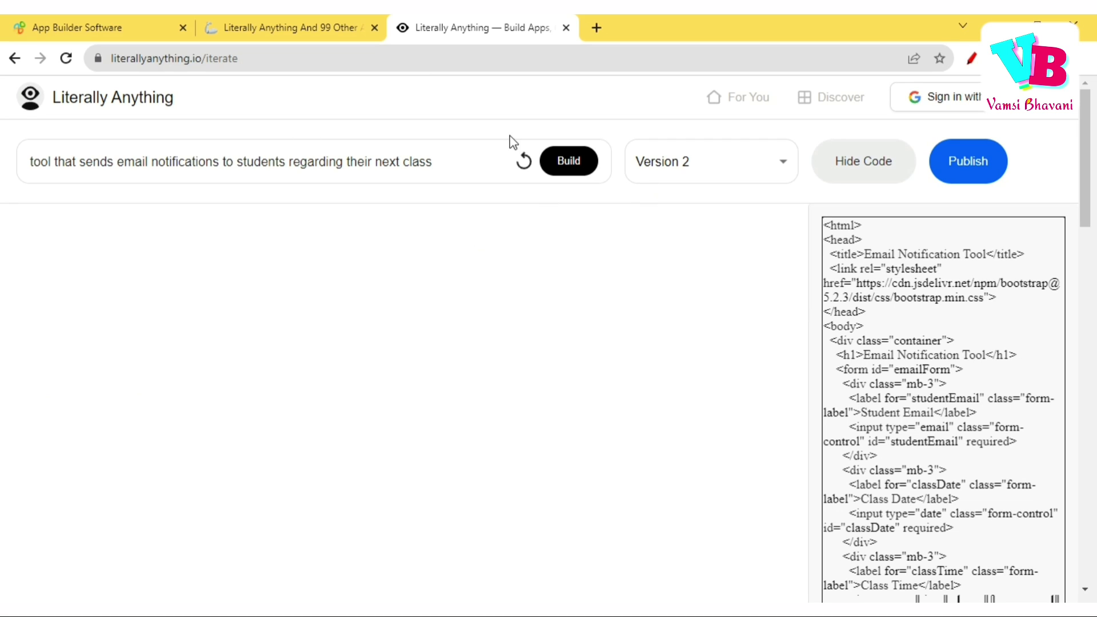
# Replace the prompt with 'tool to generate random jokes in telugu'.
pyautogui.tripleClick(461, 164)
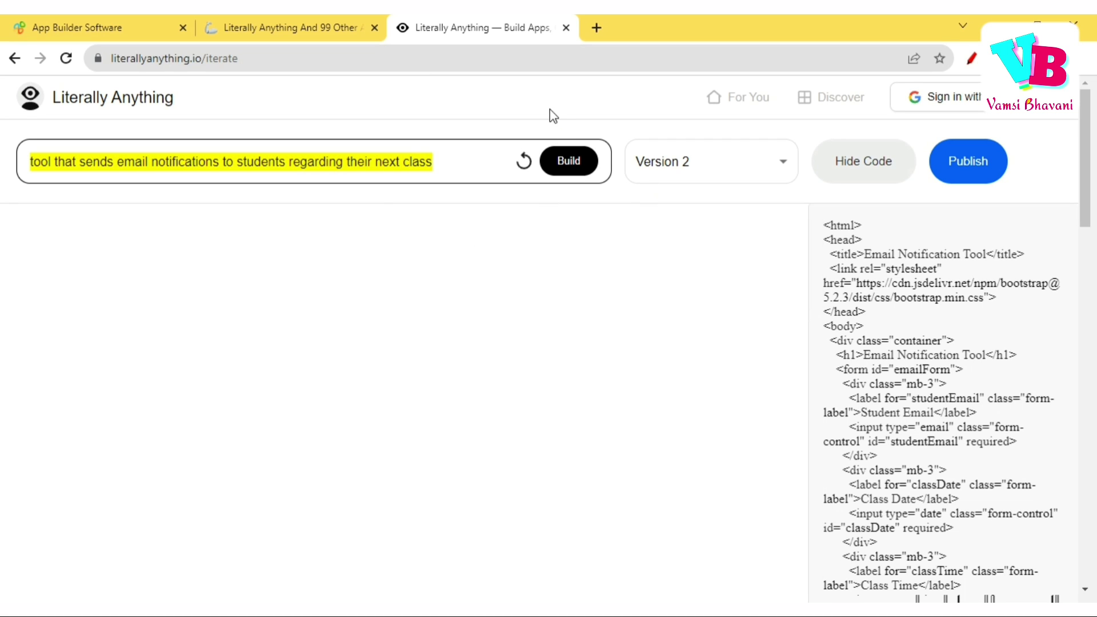
pyautogui.click(493, 90)
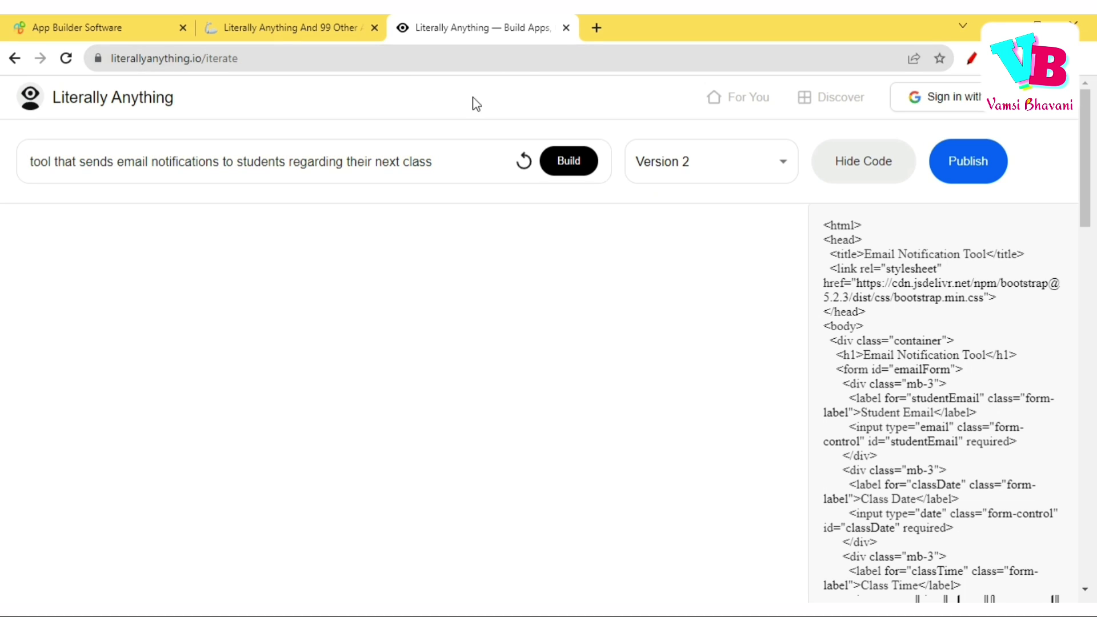
pyautogui.tripleClick(449, 169)
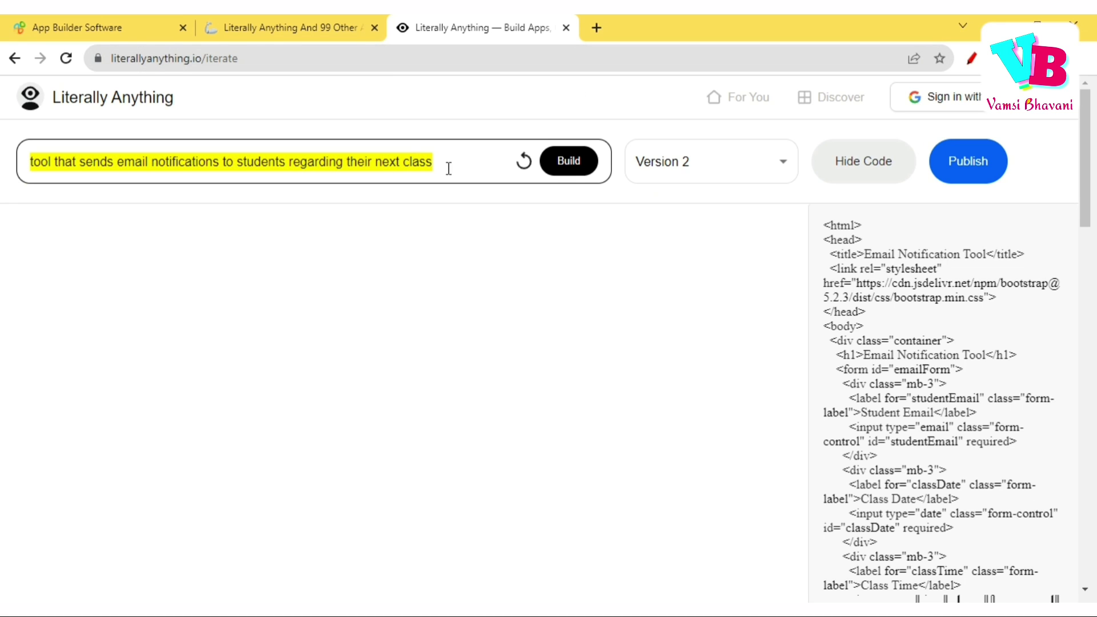
pyautogui.write('tool')
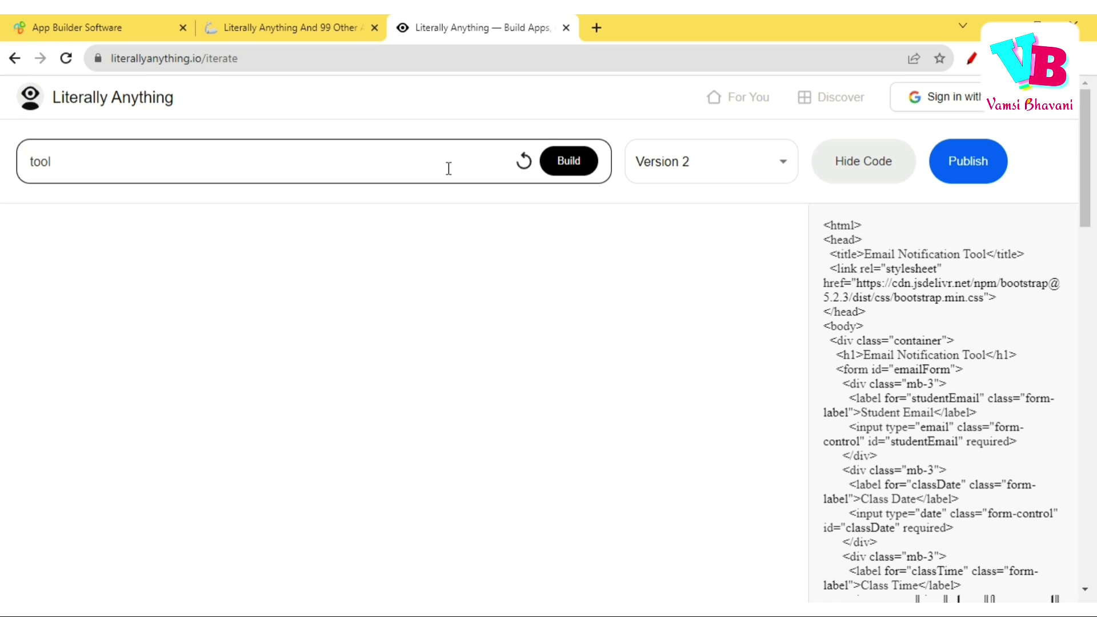
pyautogui.write(' to generate rand')
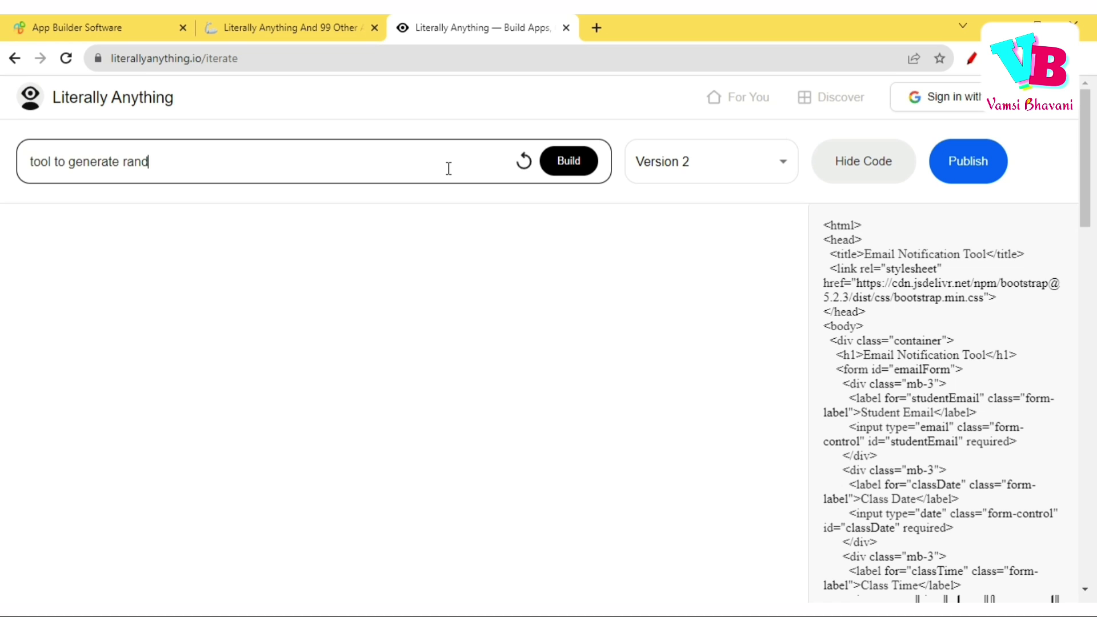
pyautogui.write('om jokes in telugu')
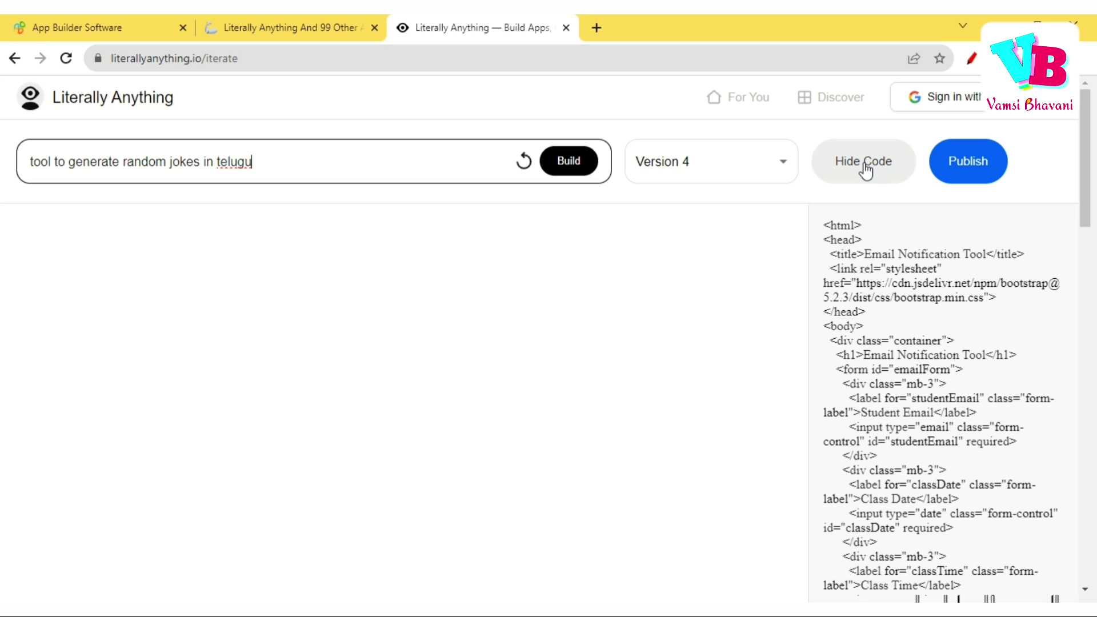
# Hide the code panel and build the Telugu joke generator as a new version.
pyautogui.click(866, 171)
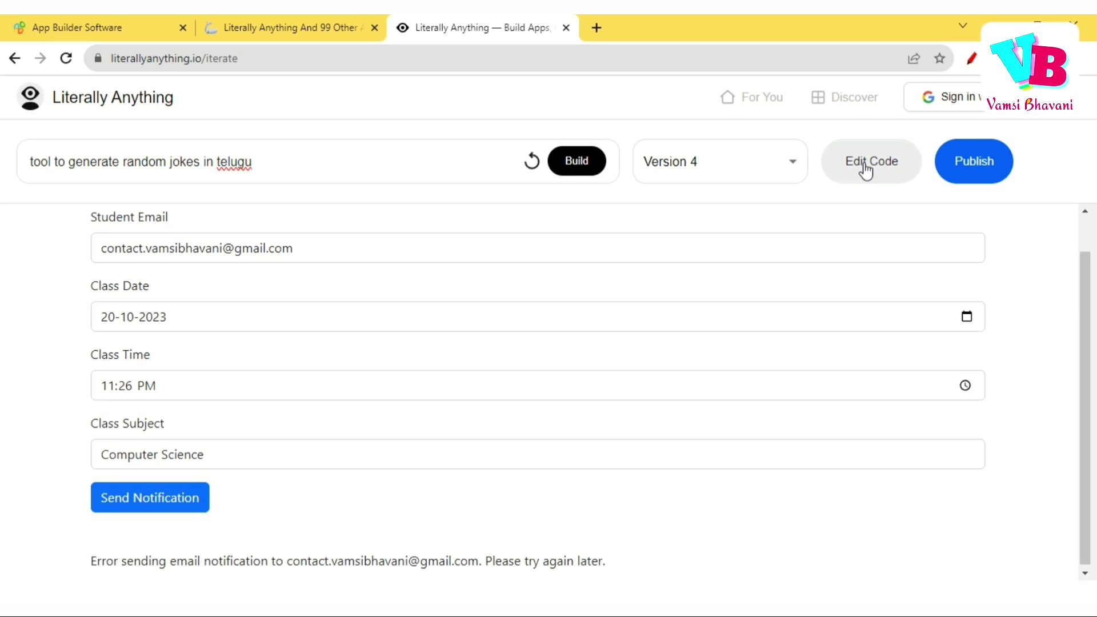
pyautogui.click(478, 166)
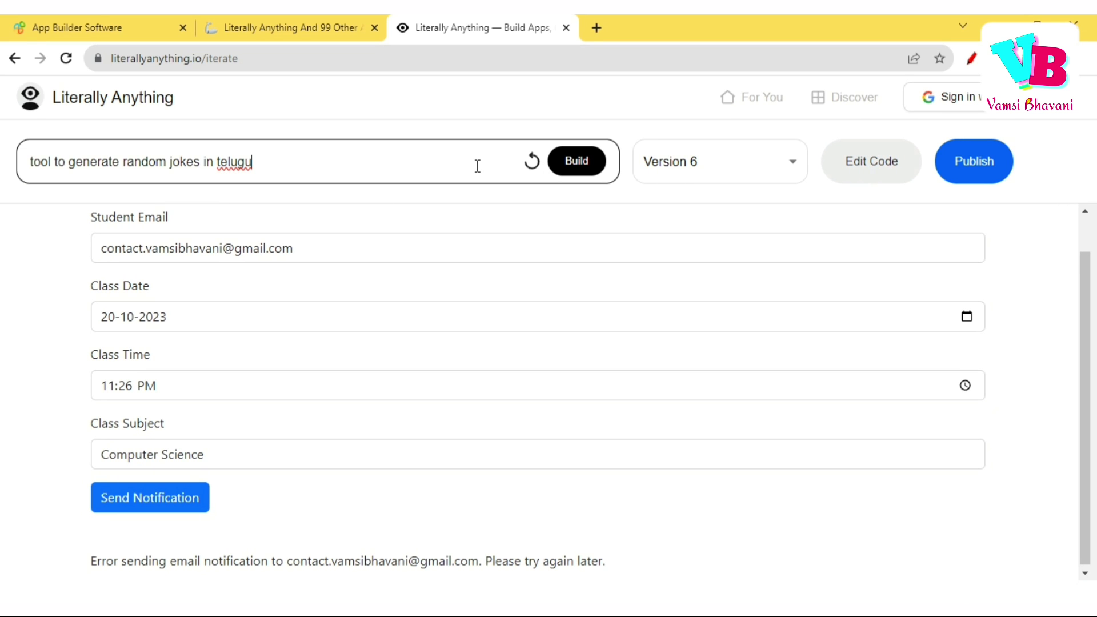
pyautogui.click(557, 170)
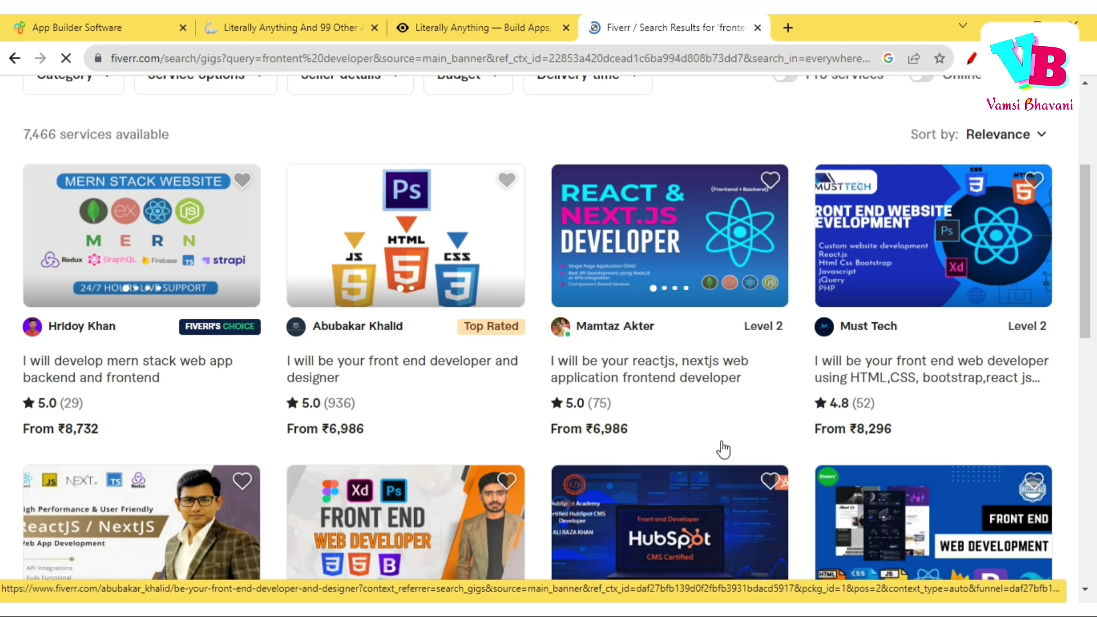
# Browse Fiverr's front end developer results, then return to the Literally Anything tab.
pyautogui.scroll(-5, 722, 448)
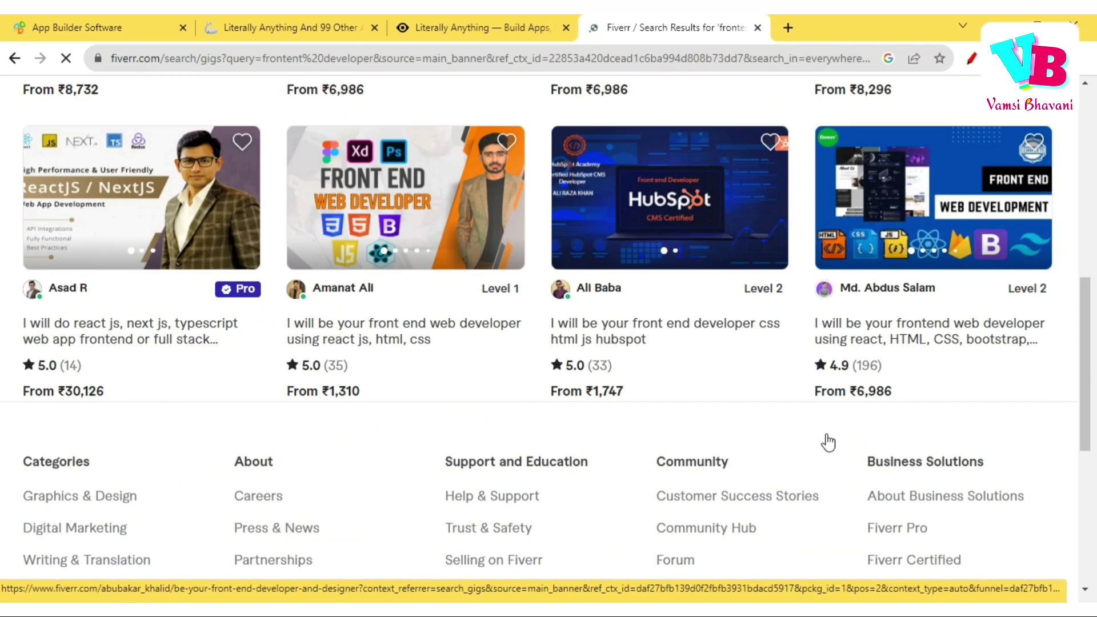
pyautogui.scroll(-2, 757, 363)
pyautogui.scroll(-3, 758, 363)
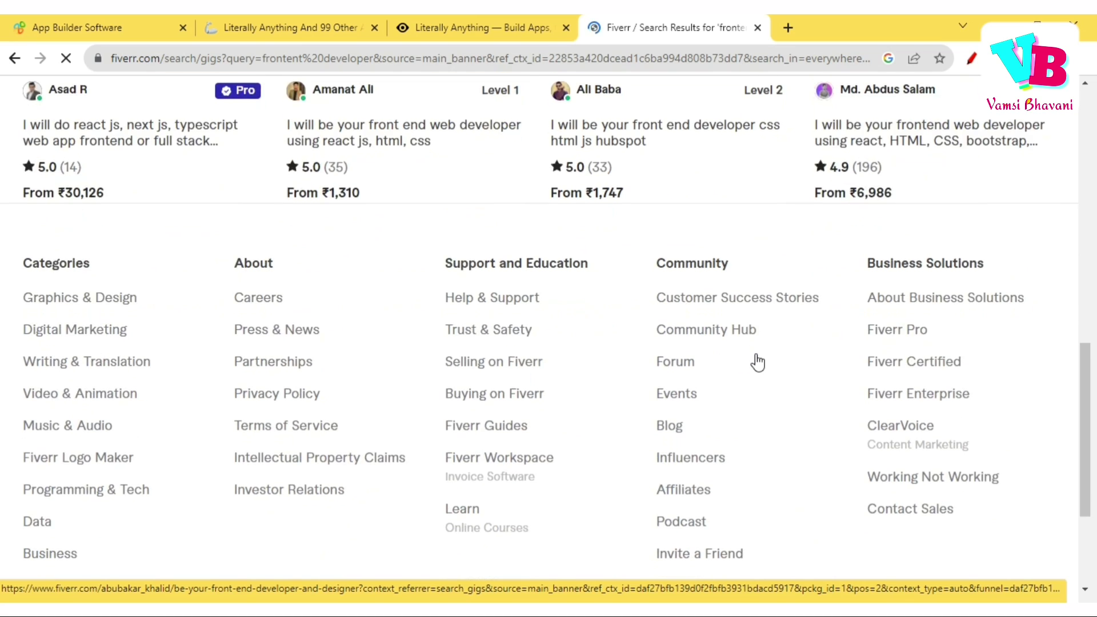
pyautogui.scroll(-3, 758, 363)
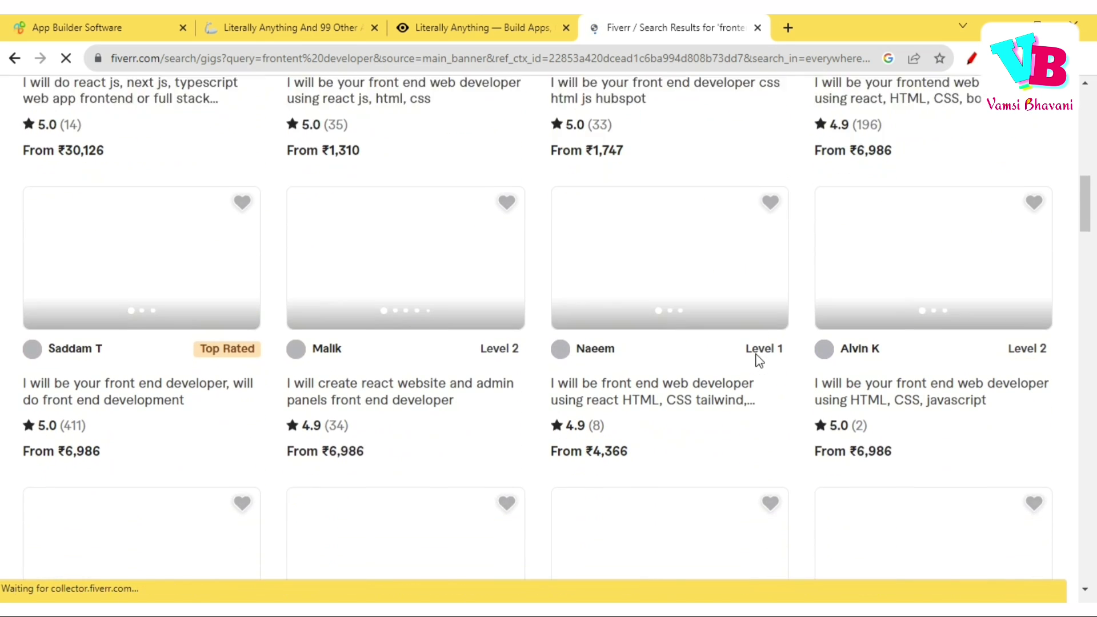
pyautogui.scroll(-12, 620, 402)
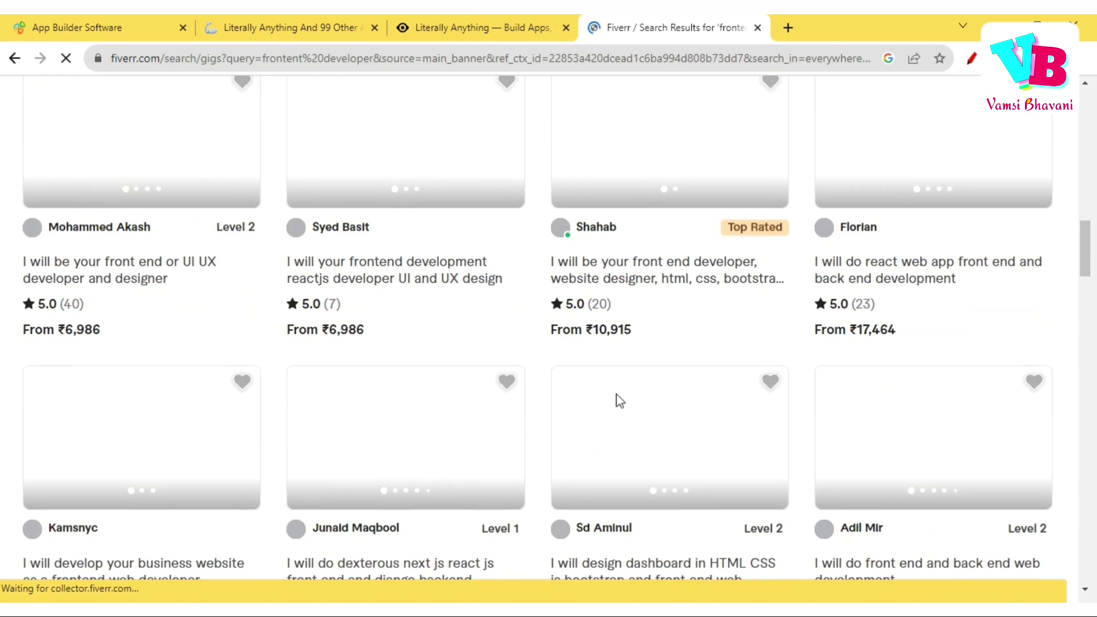
pyautogui.scroll(-5, 617, 402)
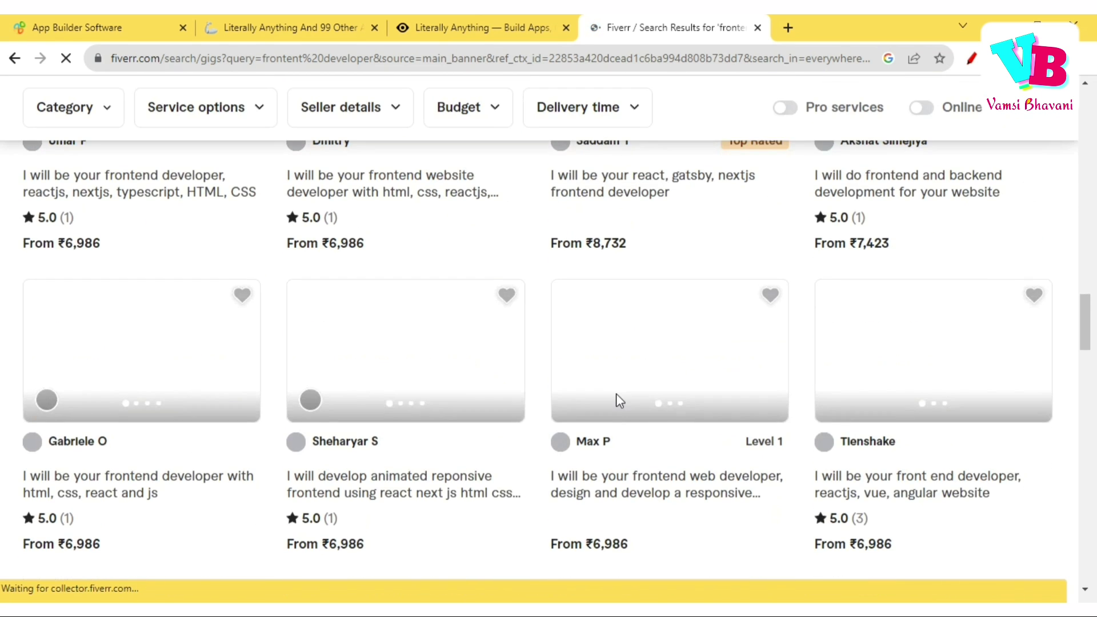
pyautogui.scroll(4, 617, 400)
pyautogui.scroll(10, 618, 402)
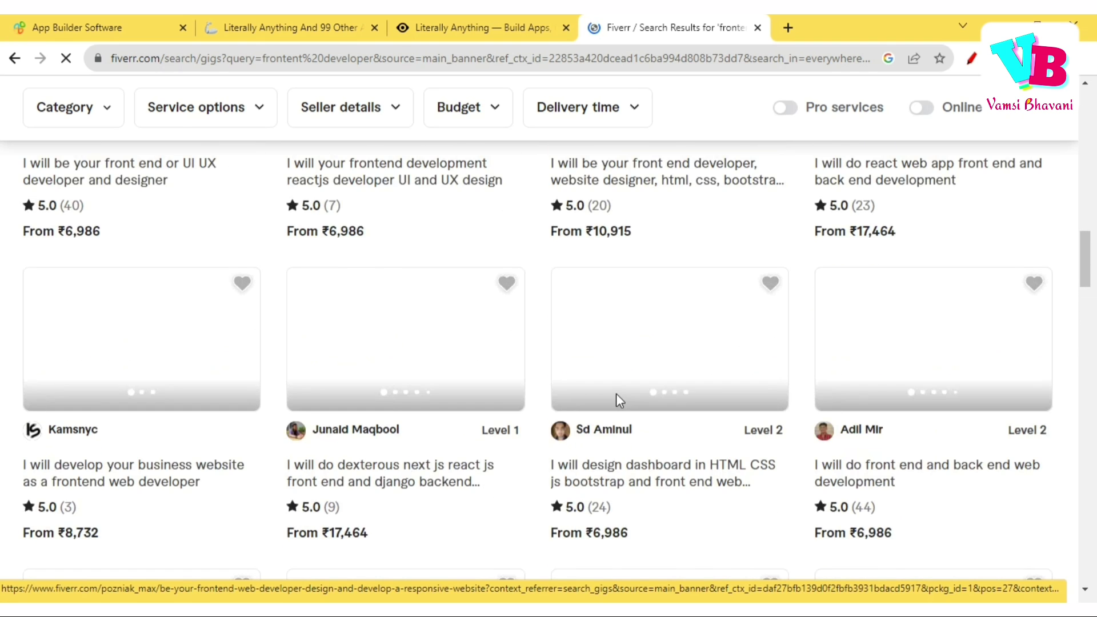
pyautogui.scroll(7, 618, 401)
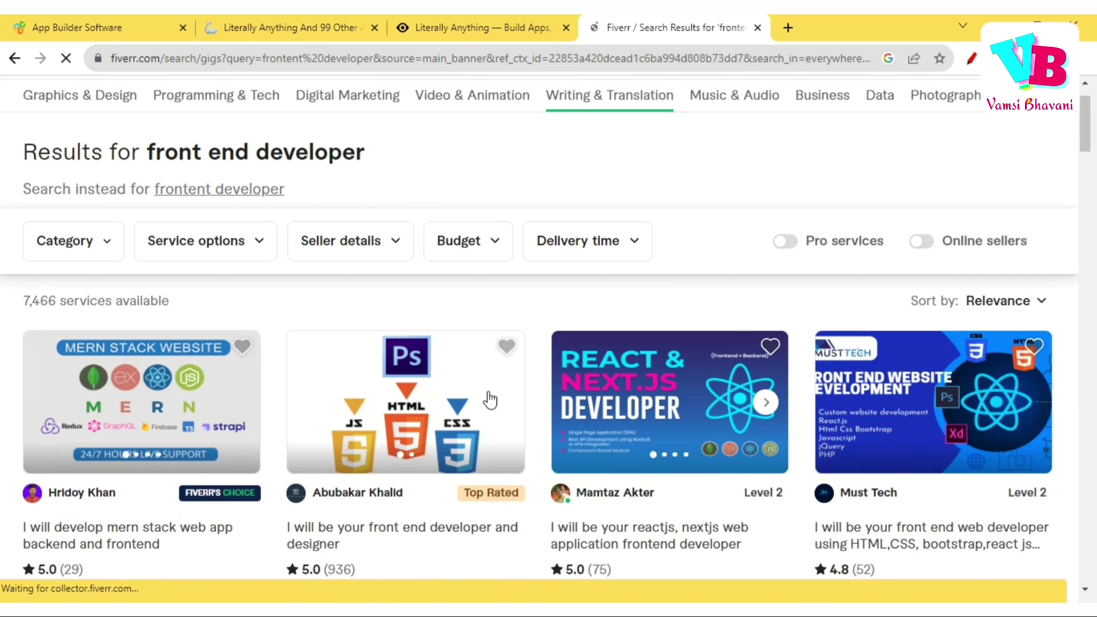
pyautogui.click(462, 17)
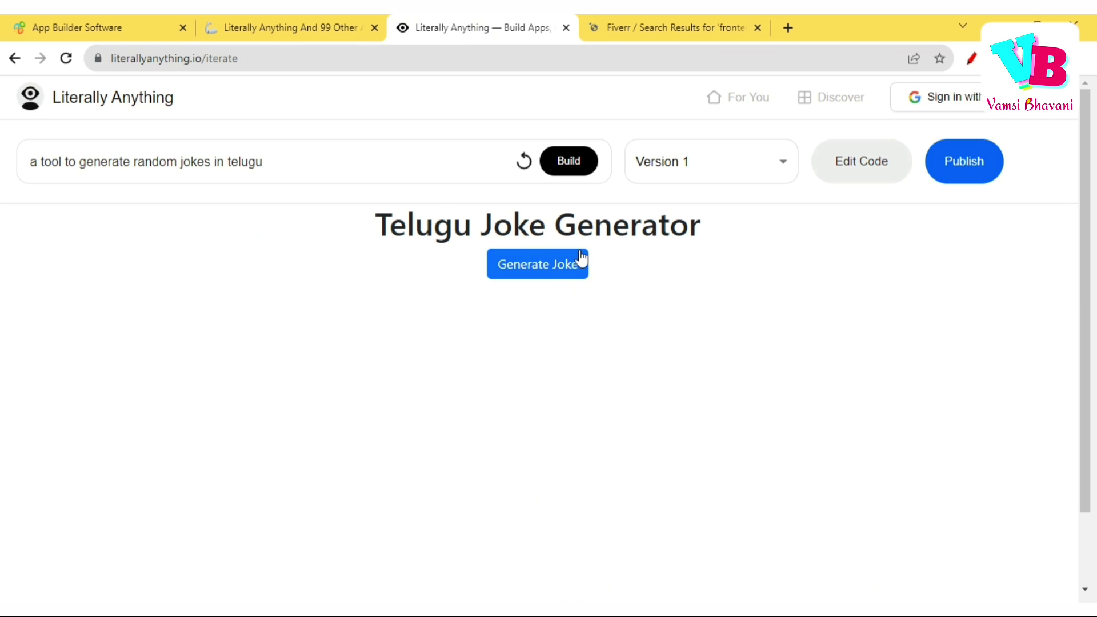
# Generate a random Telugu joke in the Telugu Joke Generator.
pyautogui.click(560, 272)
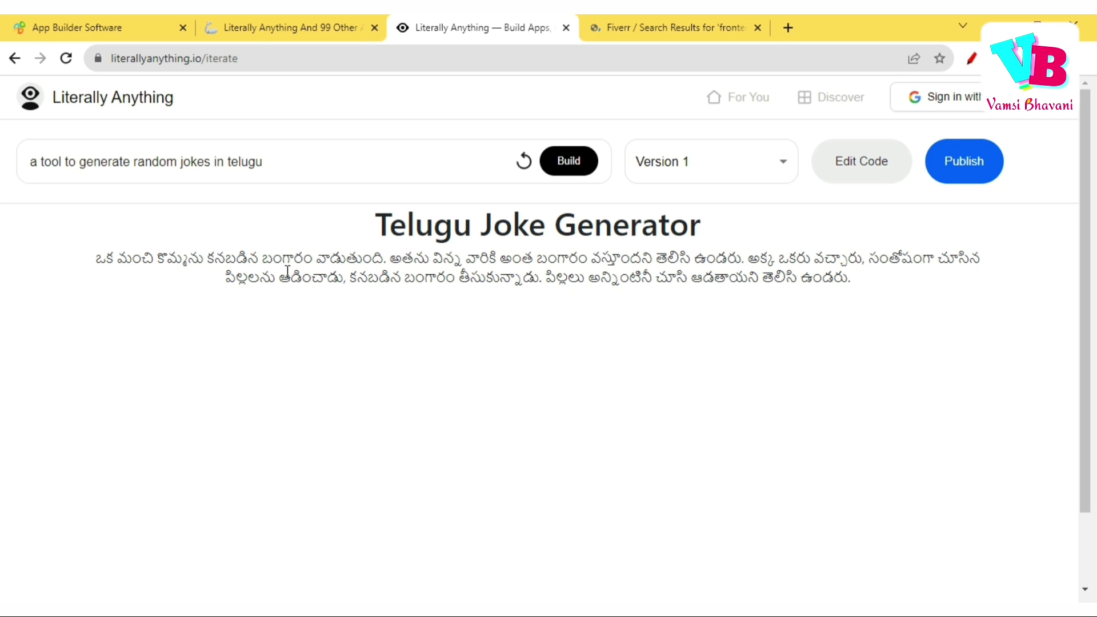
pyautogui.scroll(-2, 892, 345)
pyautogui.scroll(1, 893, 348)
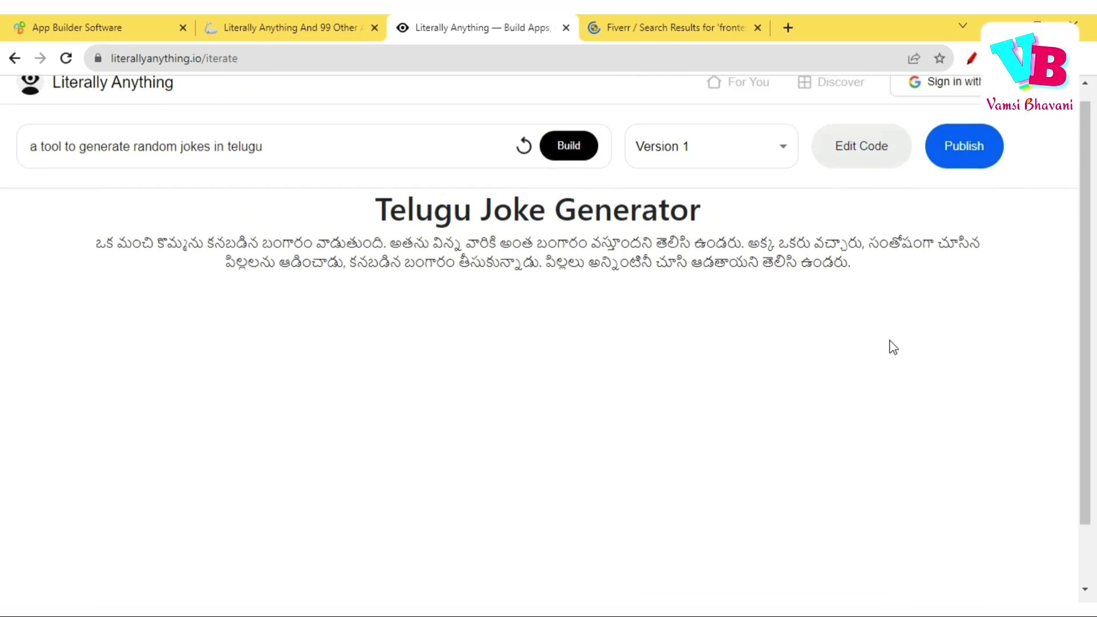
# Browse the joke generator's source code, then start publishing the app.
pyautogui.click(849, 161)
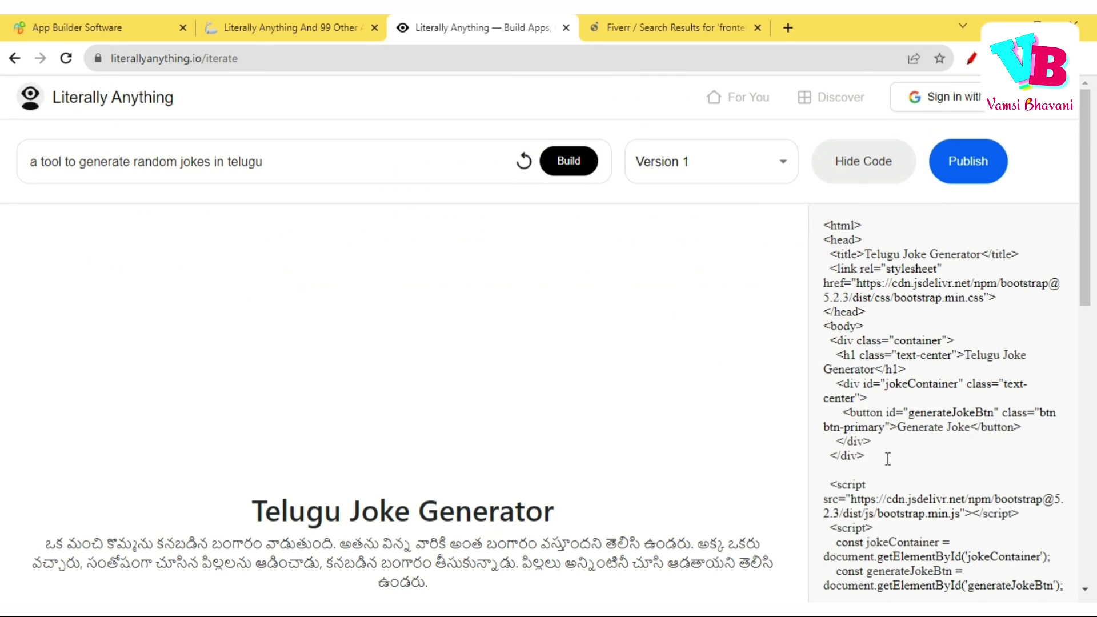
pyautogui.scroll(-5, 887, 458)
pyautogui.scroll(-5, 889, 459)
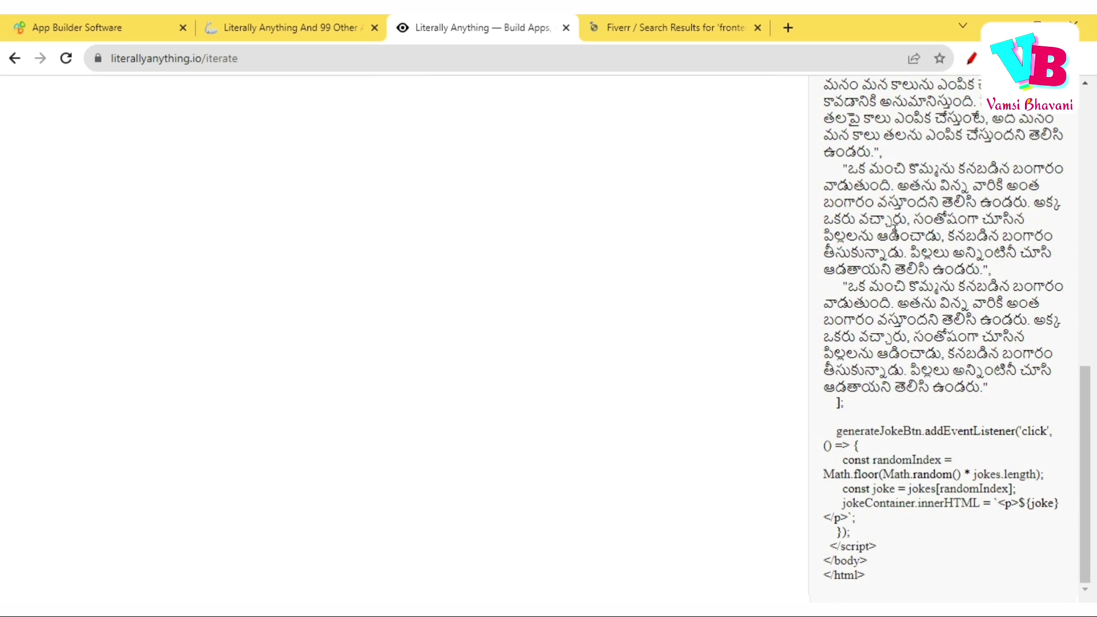
pyautogui.scroll(8, 935, 366)
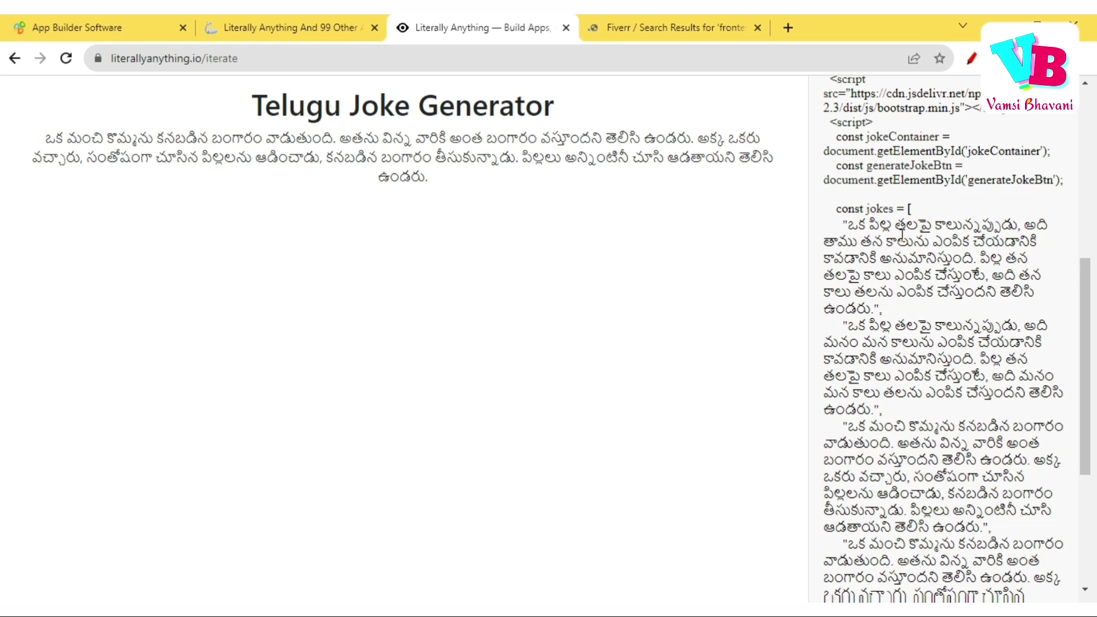
pyautogui.scroll(-4, 886, 382)
pyautogui.scroll(8, 885, 381)
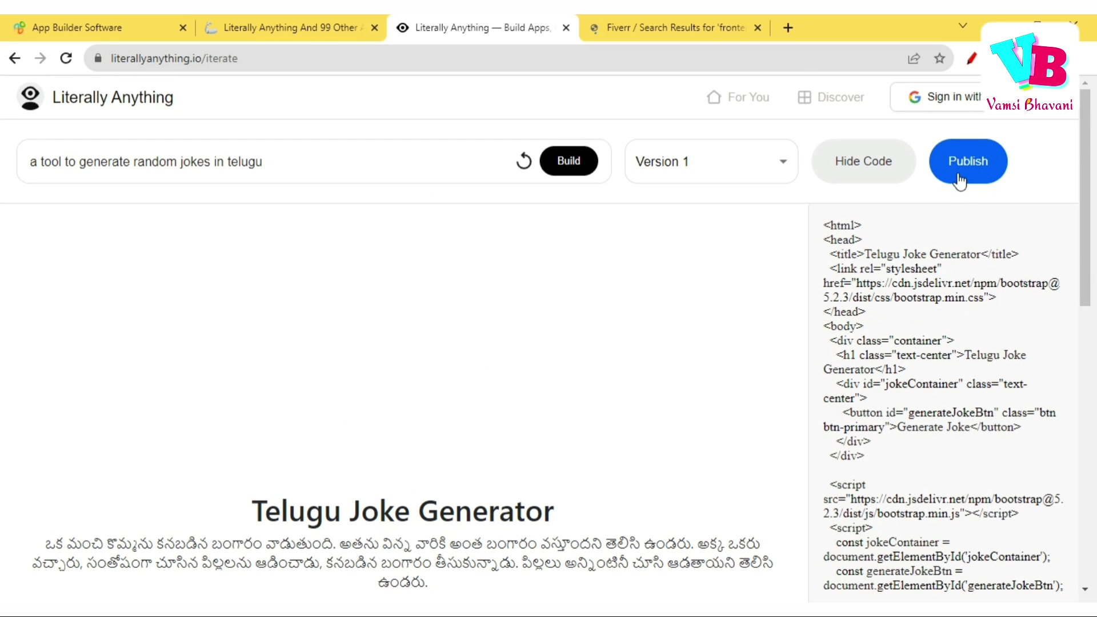
pyautogui.click(961, 180)
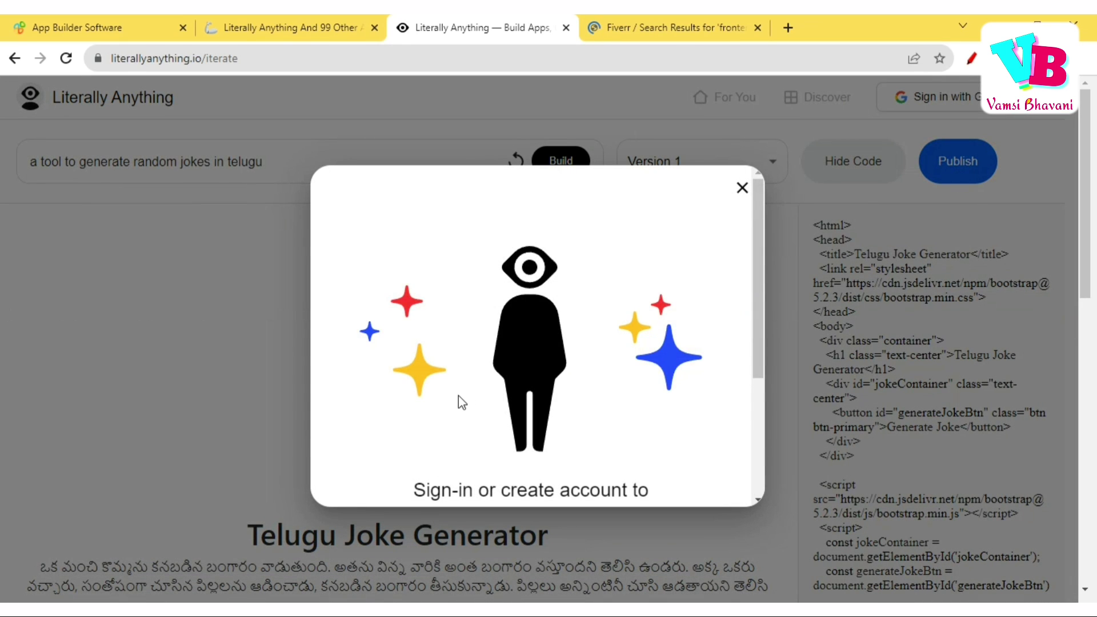